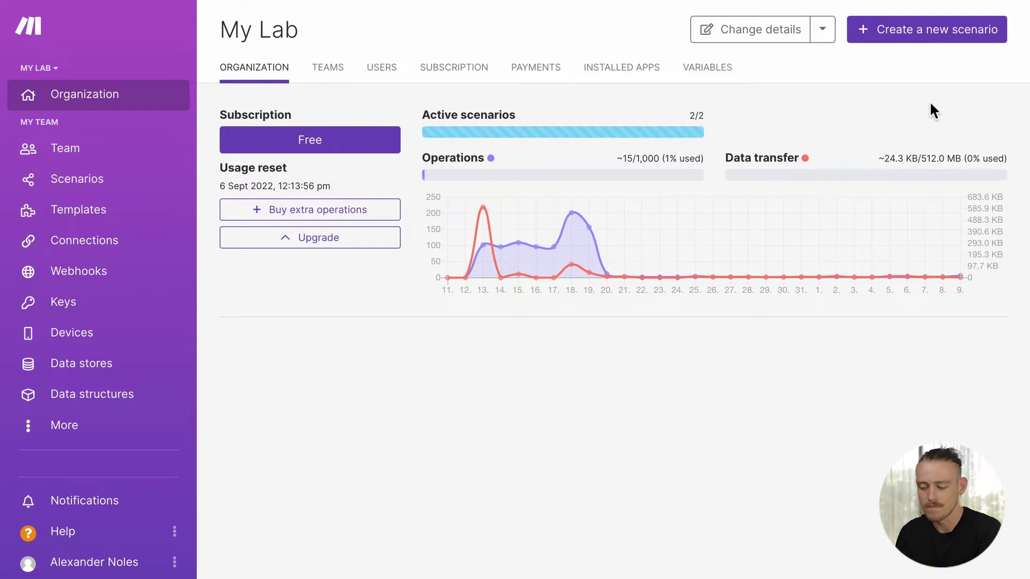
# Step: Create a new scenario and add Paperform's New Submission trigger as its first module
pyautogui.click(936, 42)
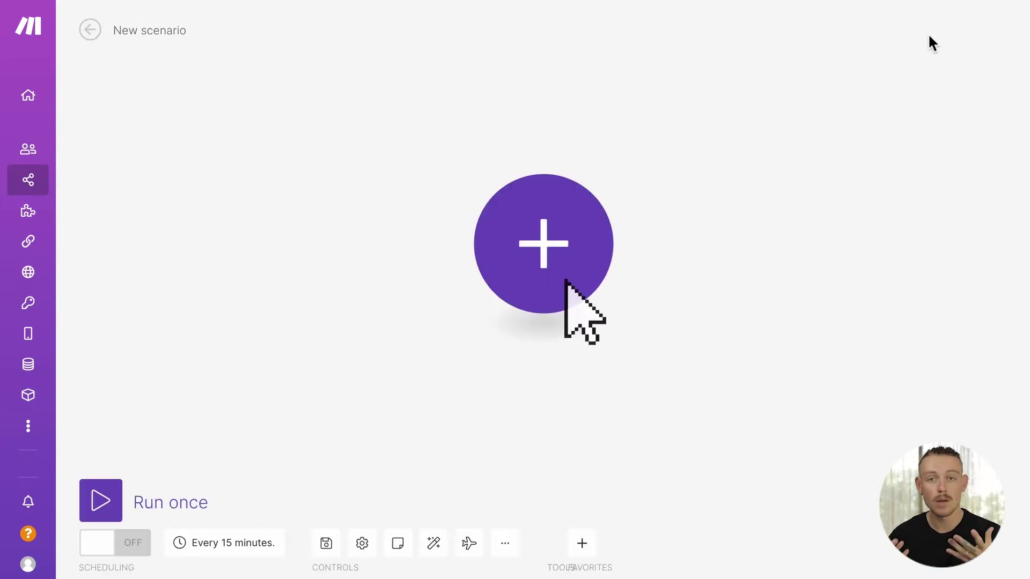
pyautogui.click(583, 243)
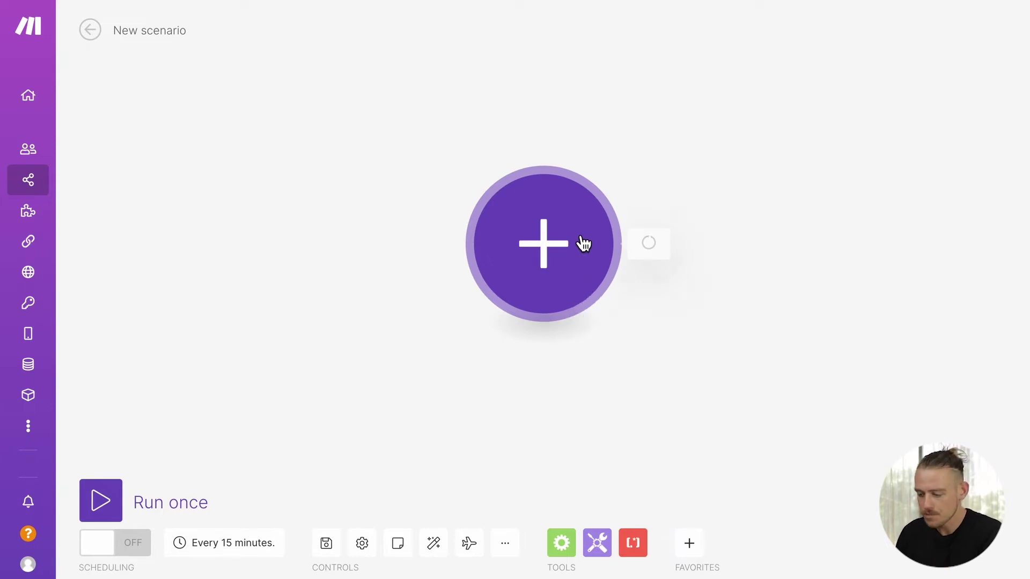
pyautogui.write('paperform')
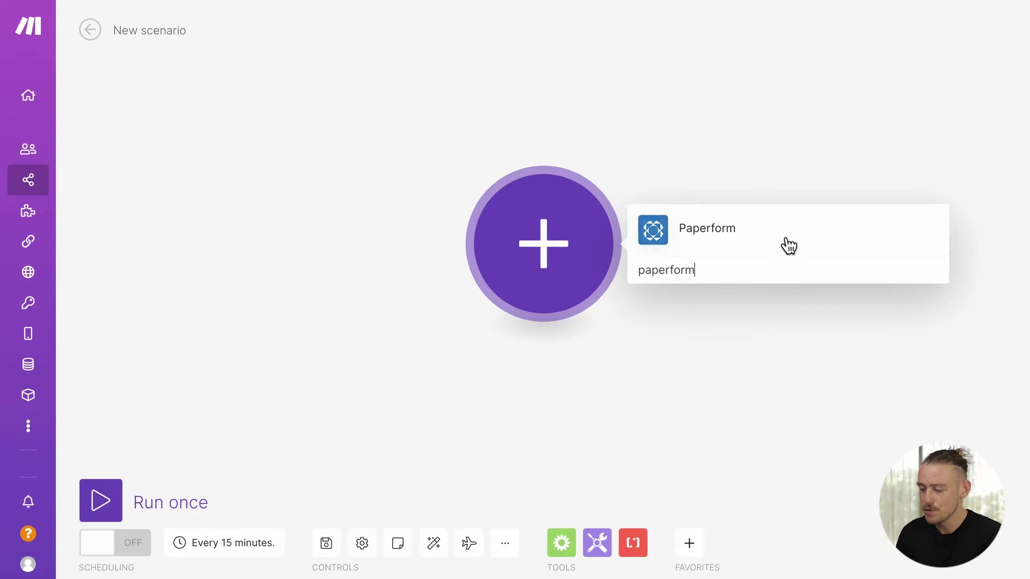
pyautogui.click(789, 245)
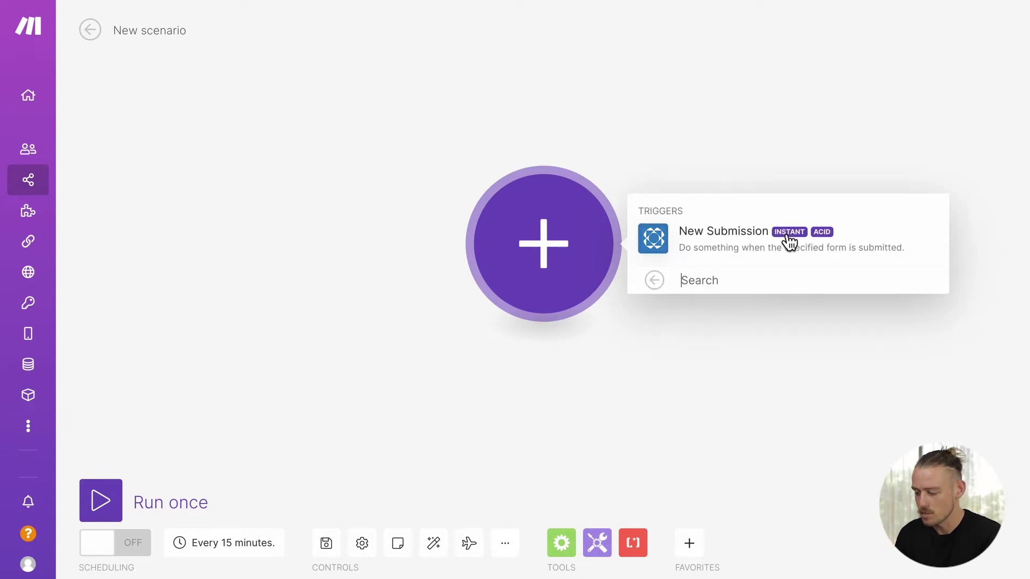
pyautogui.click(852, 239)
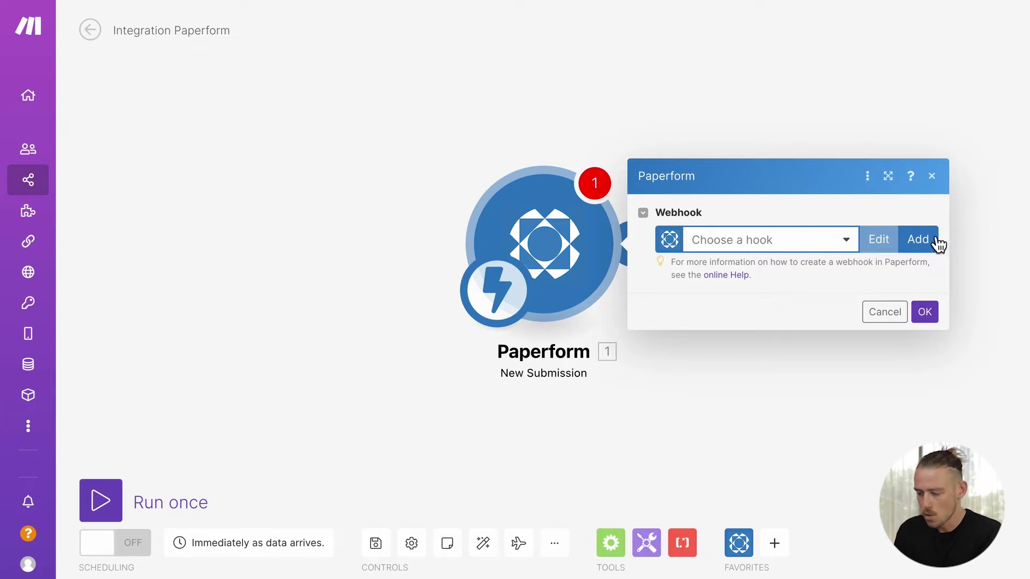
# Step: Attach a new webhook for the Client Project Form to the trigger, then run the scenario once
pyautogui.click(934, 239)
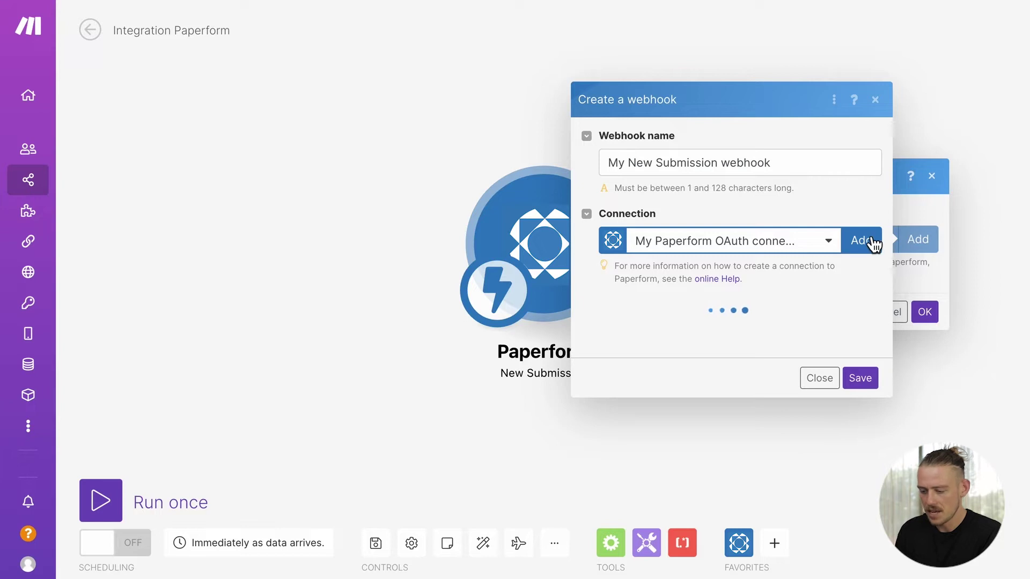
pyautogui.click(871, 241)
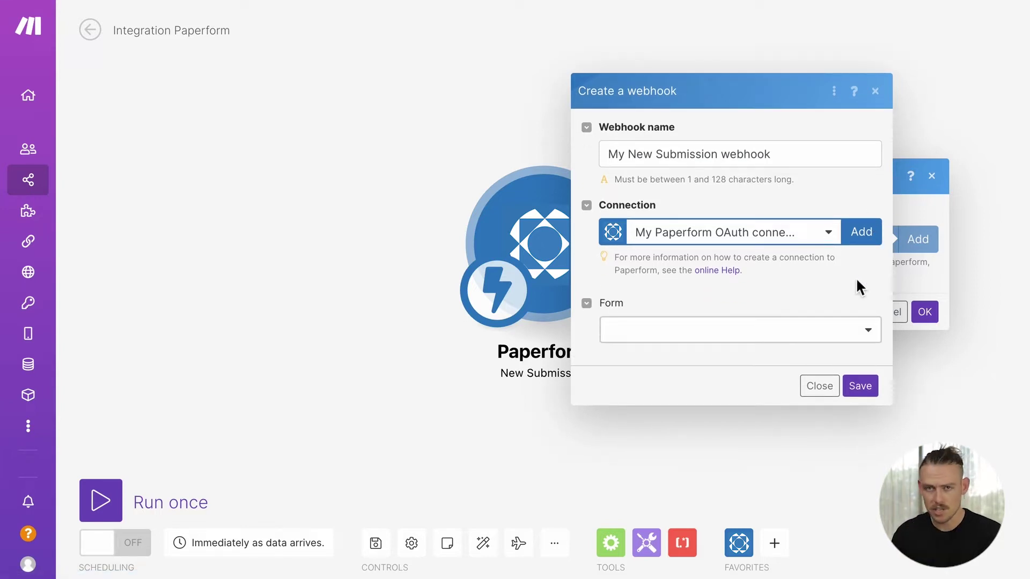
pyautogui.click(870, 335)
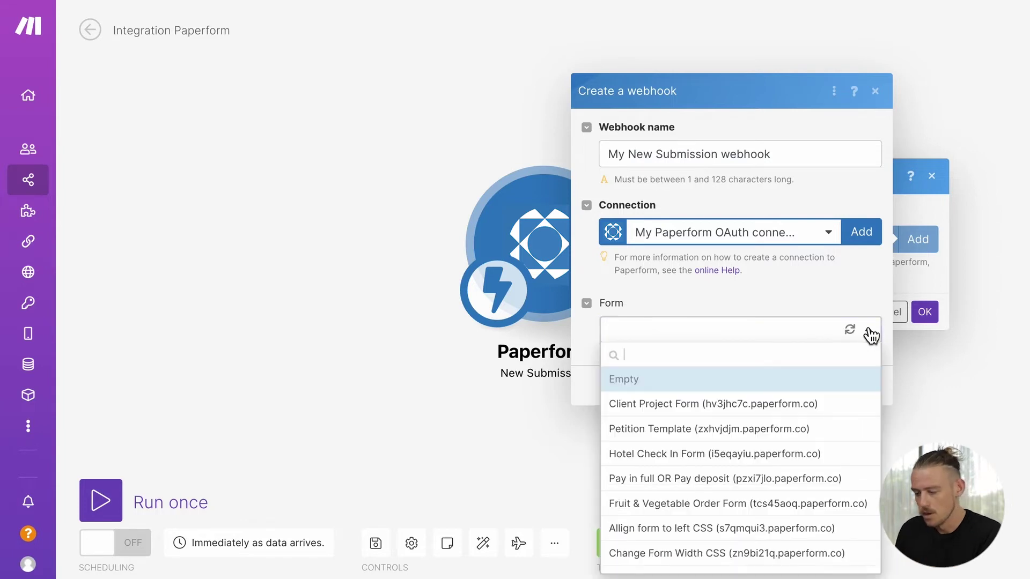
pyautogui.click(812, 406)
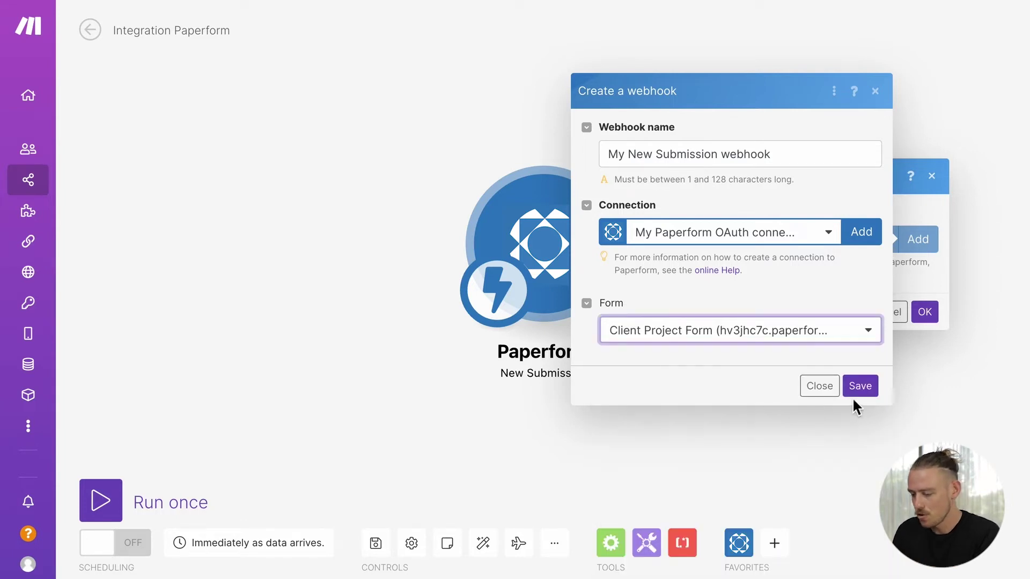
pyautogui.click(866, 392)
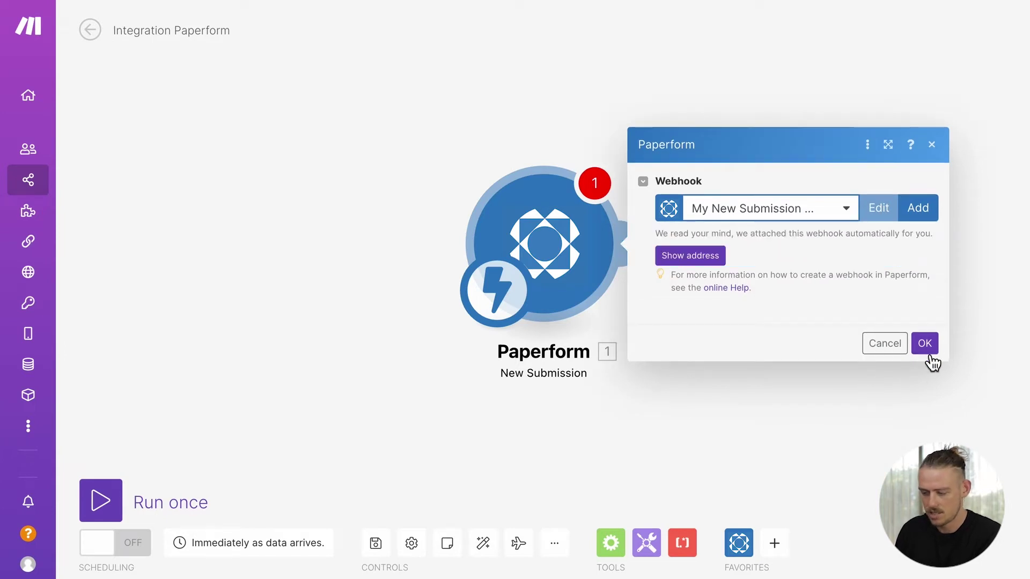
pyautogui.click(925, 343)
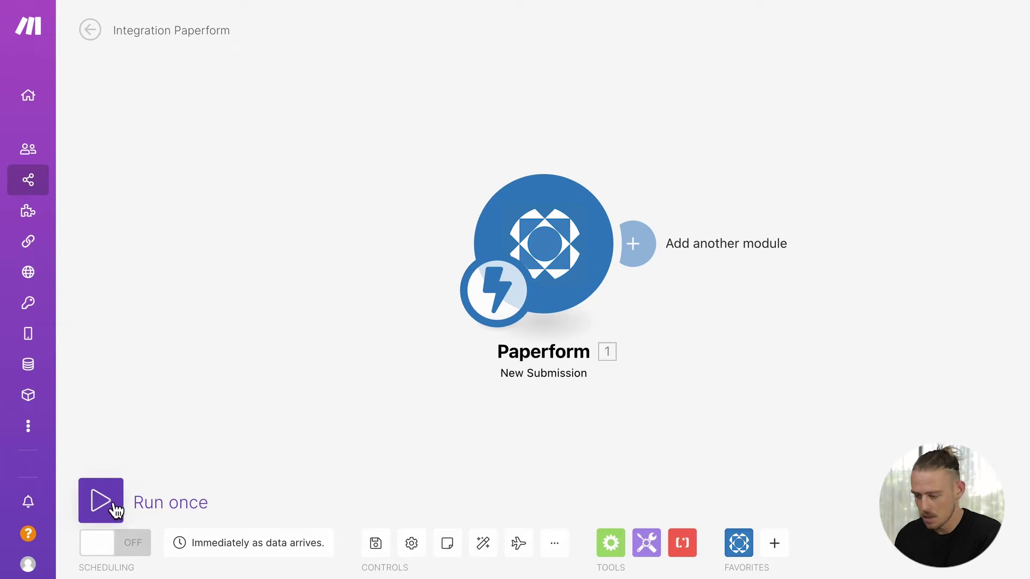
pyautogui.click(111, 507)
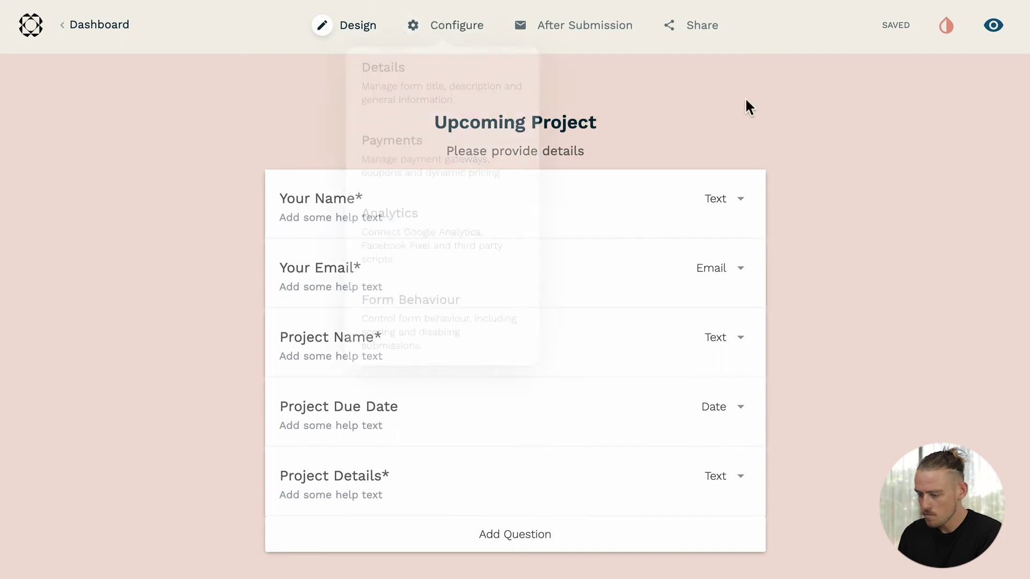
# Step: Submit a preview entry with the respondent's name, email and project name, due 01/08/2022, details 'Test'
pyautogui.click(995, 33)
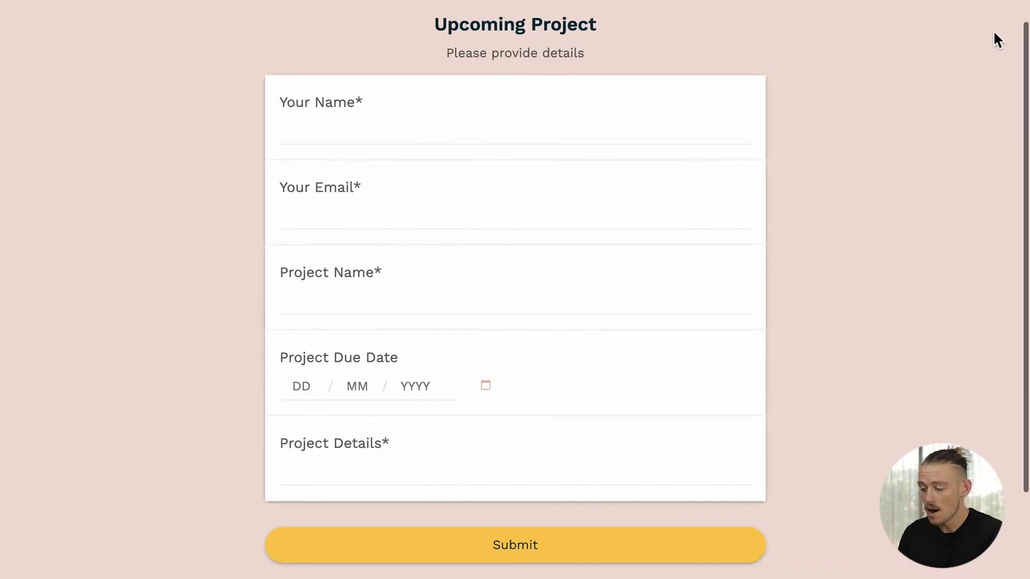
pyautogui.click(670, 135)
pyautogui.write('Billy Bob')
pyautogui.click(281, 216)
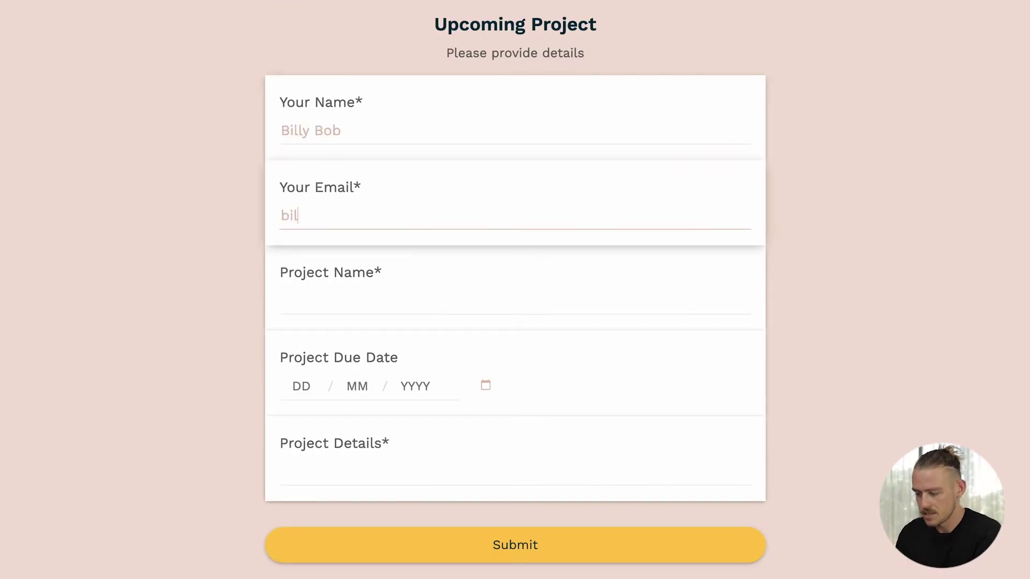
pyautogui.click(281, 300)
pyautogui.write('Billys')
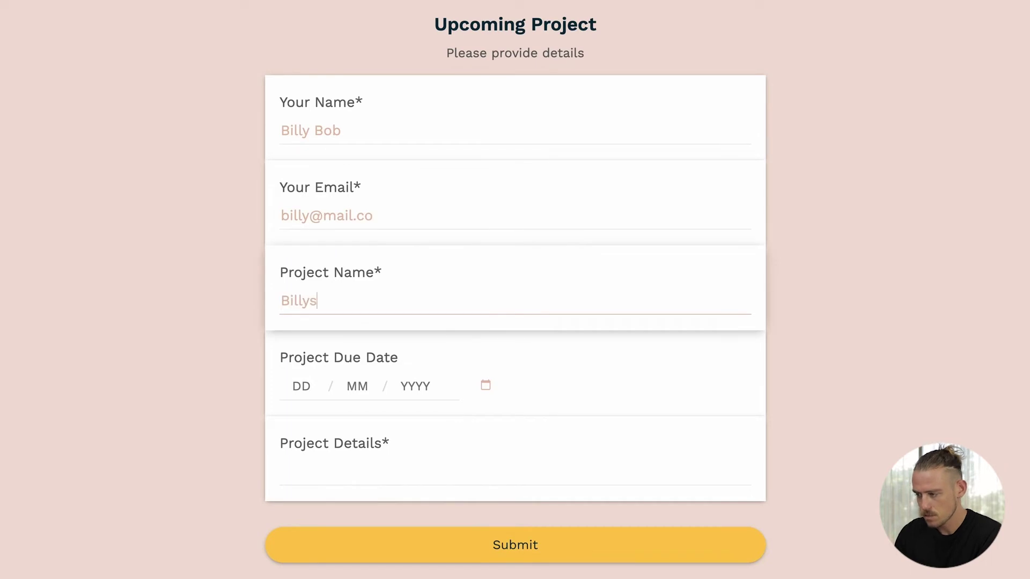
pyautogui.click(485, 385)
pyautogui.click(403, 496)
pyautogui.click(412, 470)
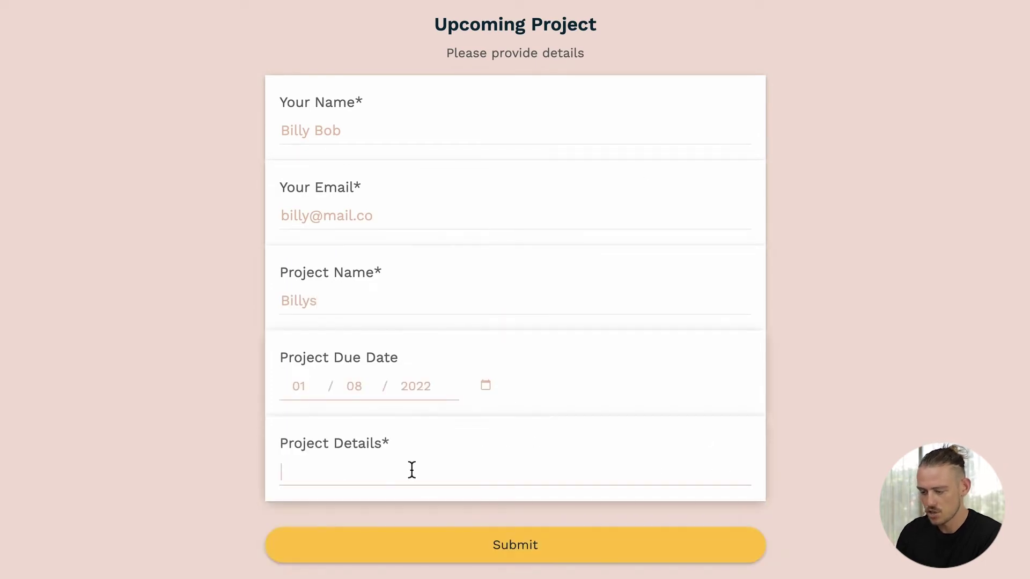
pyautogui.write('Test')
pyautogui.click(583, 550)
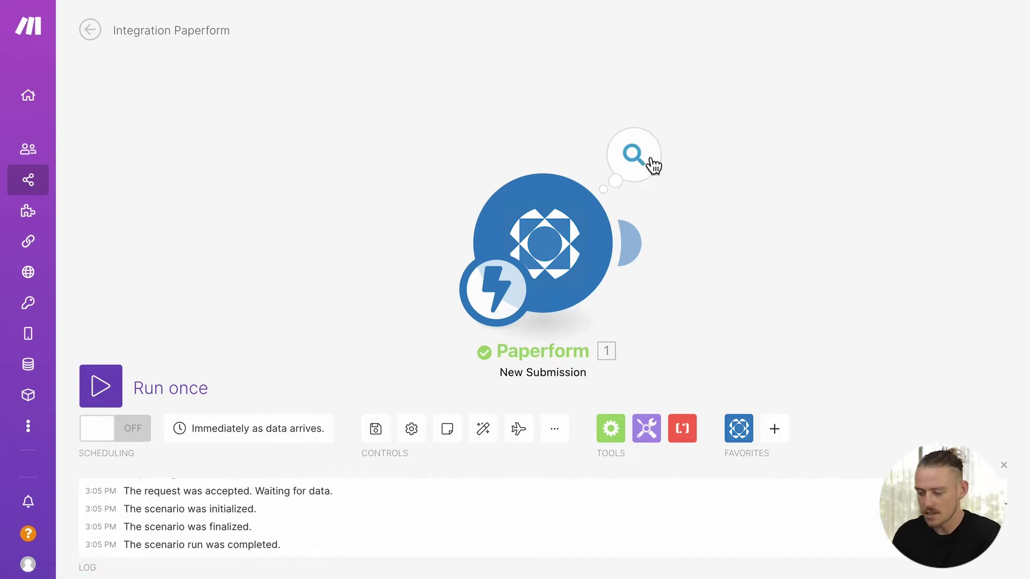
# Step: Check the Paperform trigger's Operation 1 output, showing one submission bundle, then close it
pyautogui.click(652, 165)
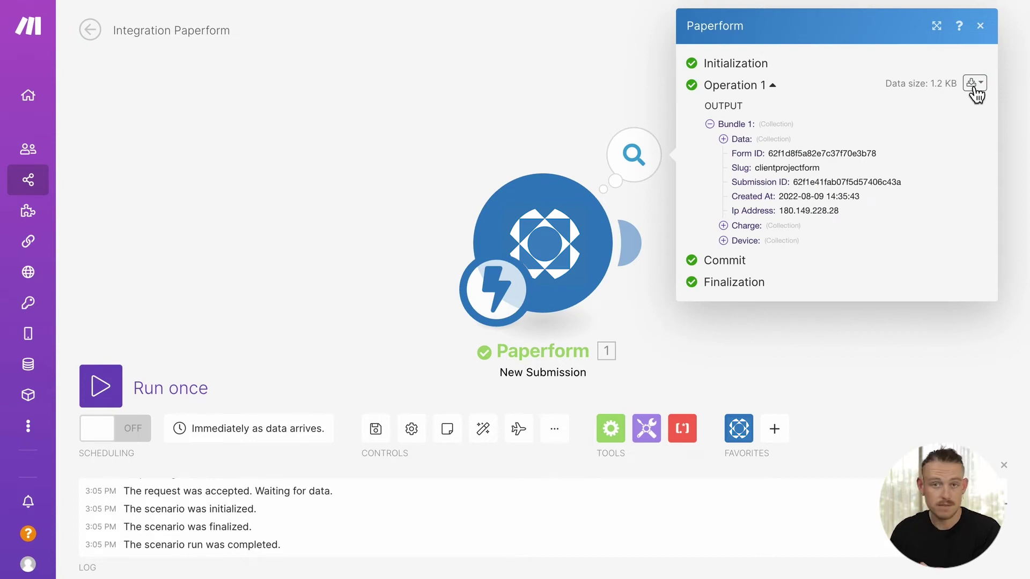
pyautogui.click(981, 27)
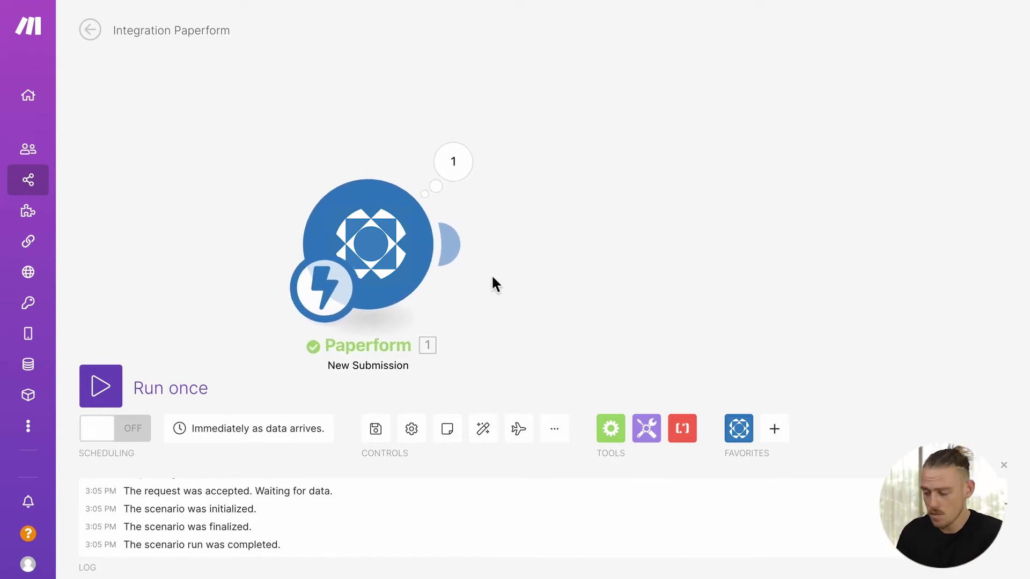
# Step: Add a ClickUp Create a Task module after the Paperform trigger
pyautogui.click(470, 252)
pyautogui.write('clickup')
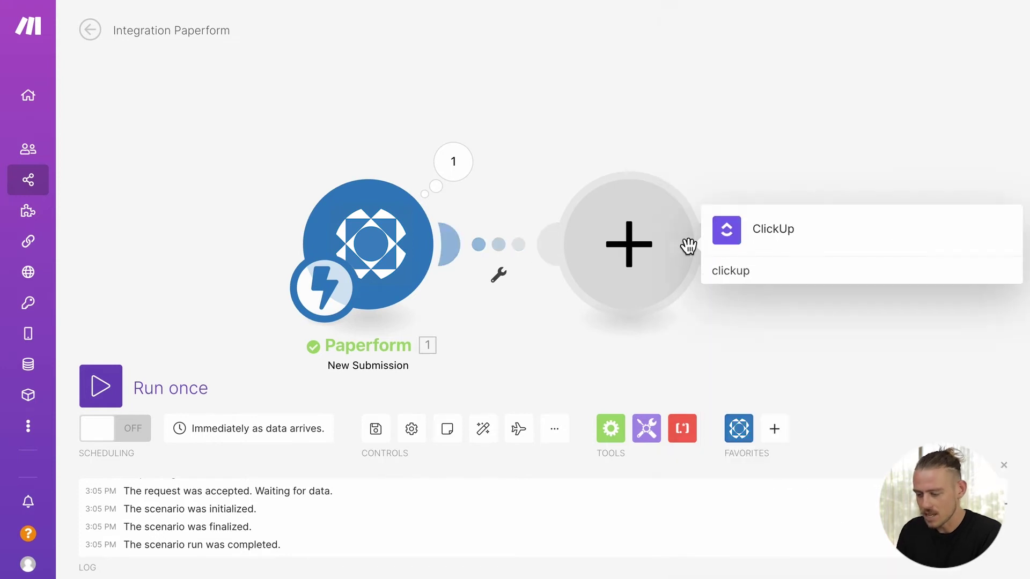
pyautogui.click(776, 230)
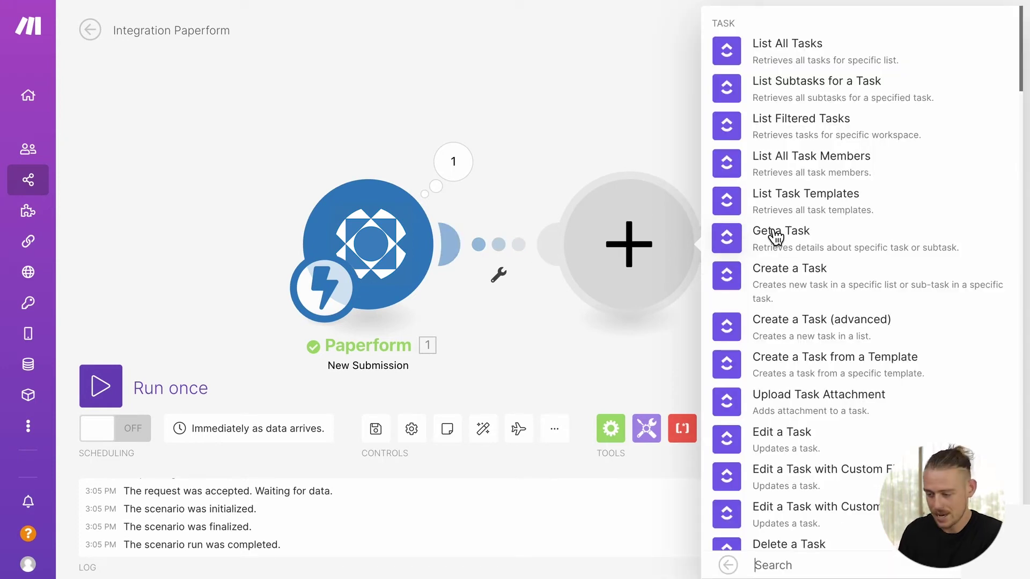
pyautogui.click(814, 319)
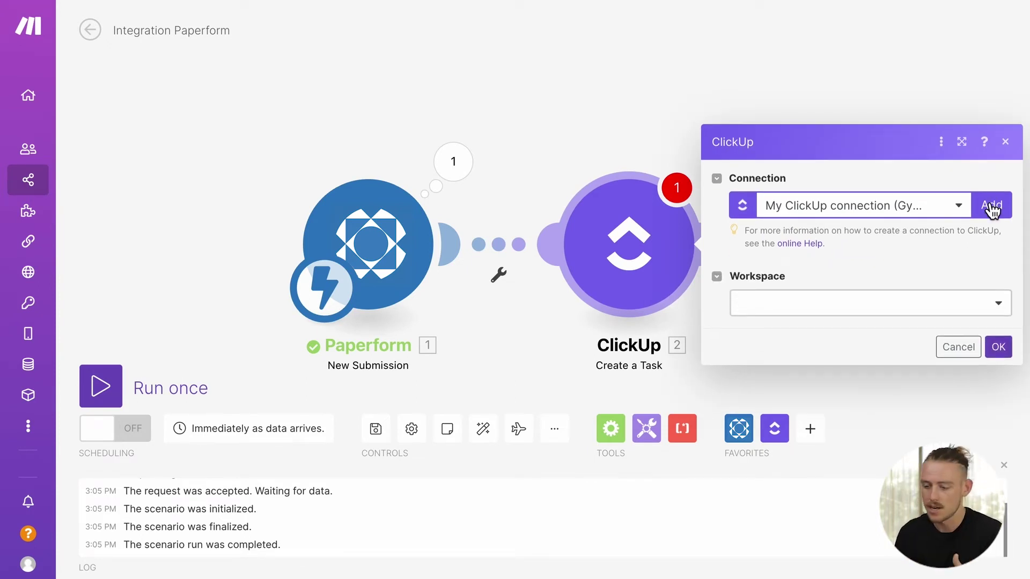
# Step: Set the task's location to My Workspace, Space, Folderless Lists and Task List
pyautogui.click(928, 305)
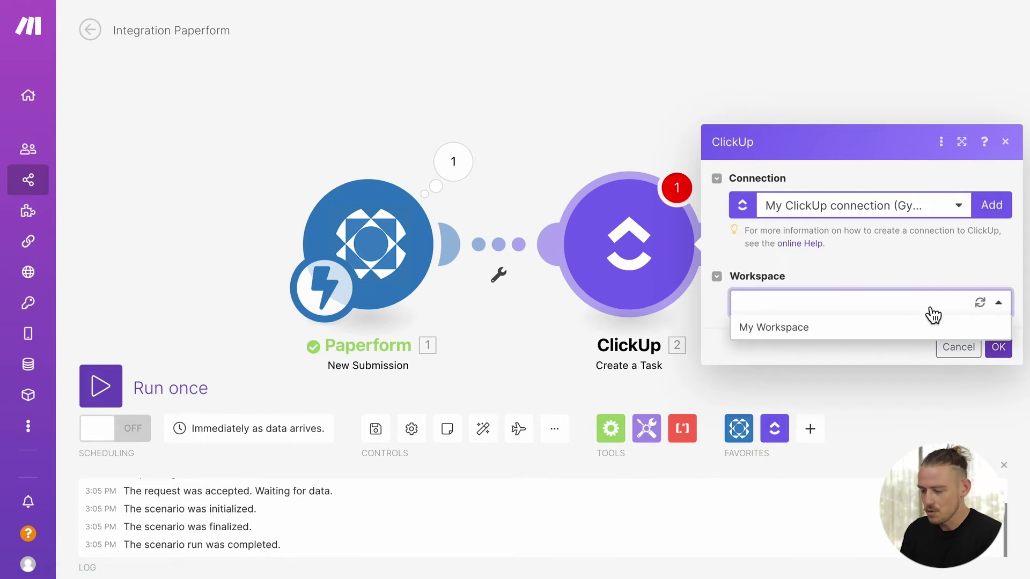
pyautogui.click(906, 333)
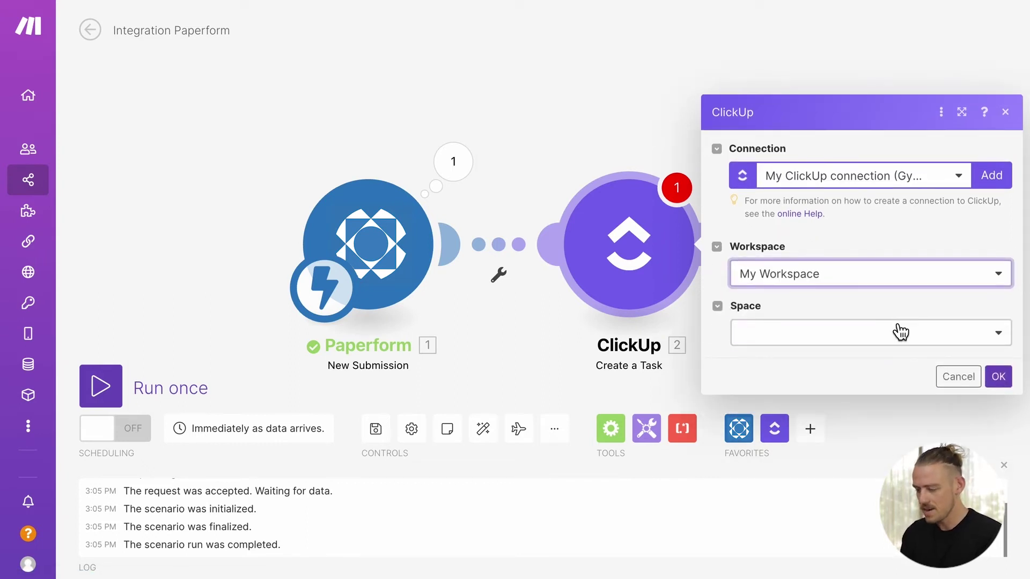
pyautogui.click(901, 335)
pyautogui.click(879, 366)
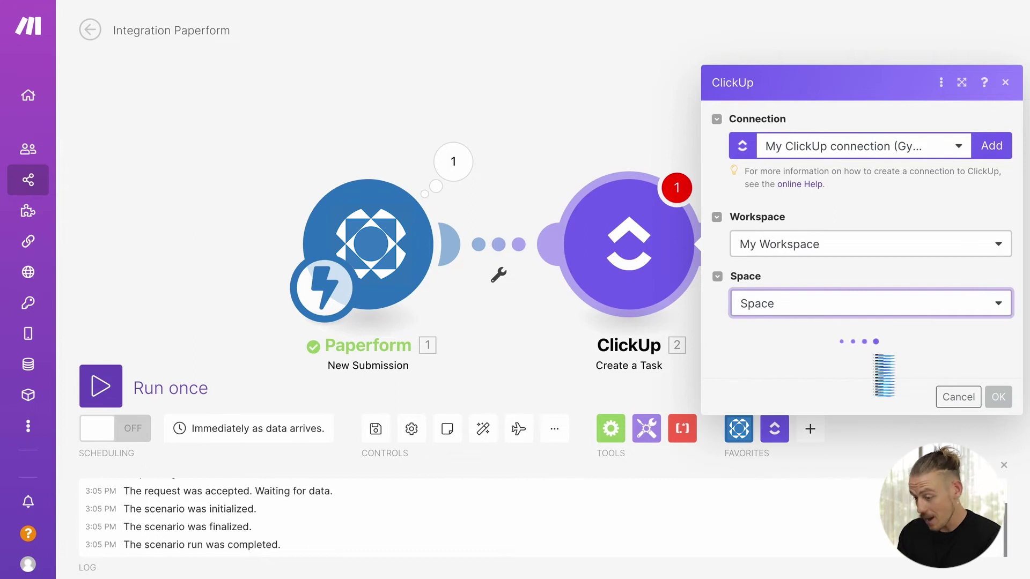
pyautogui.click(880, 365)
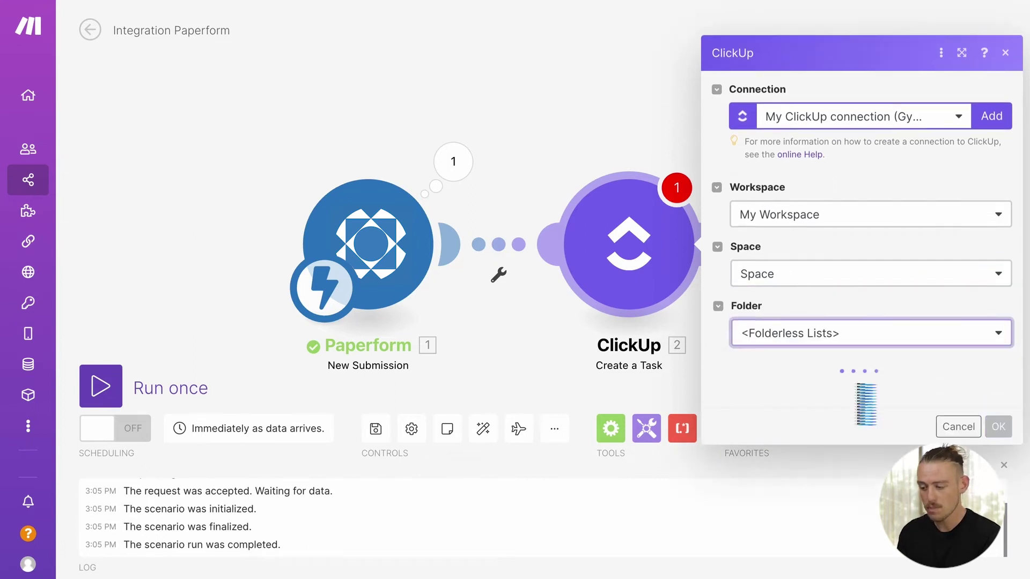
pyautogui.click(861, 396)
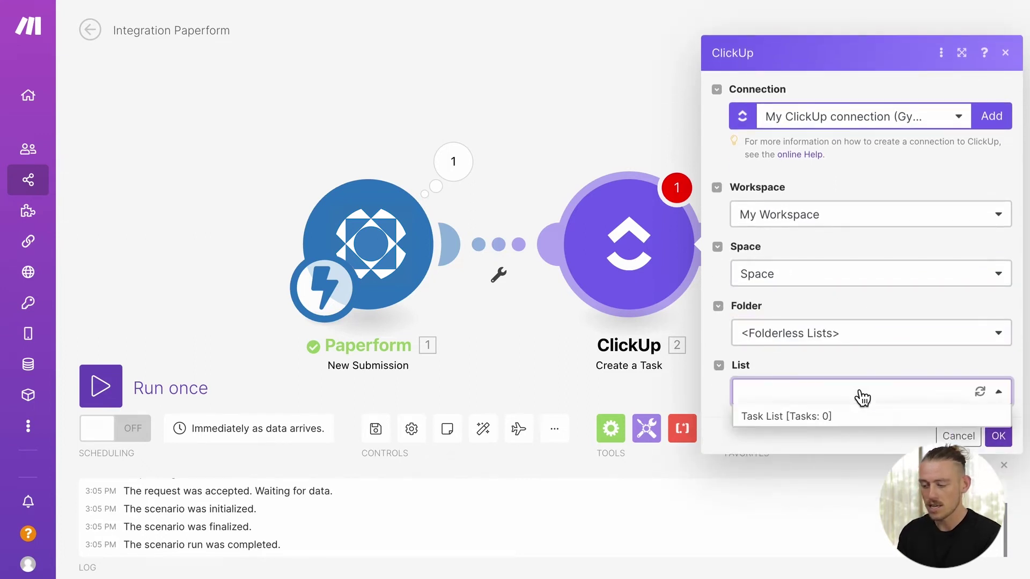
pyautogui.click(855, 417)
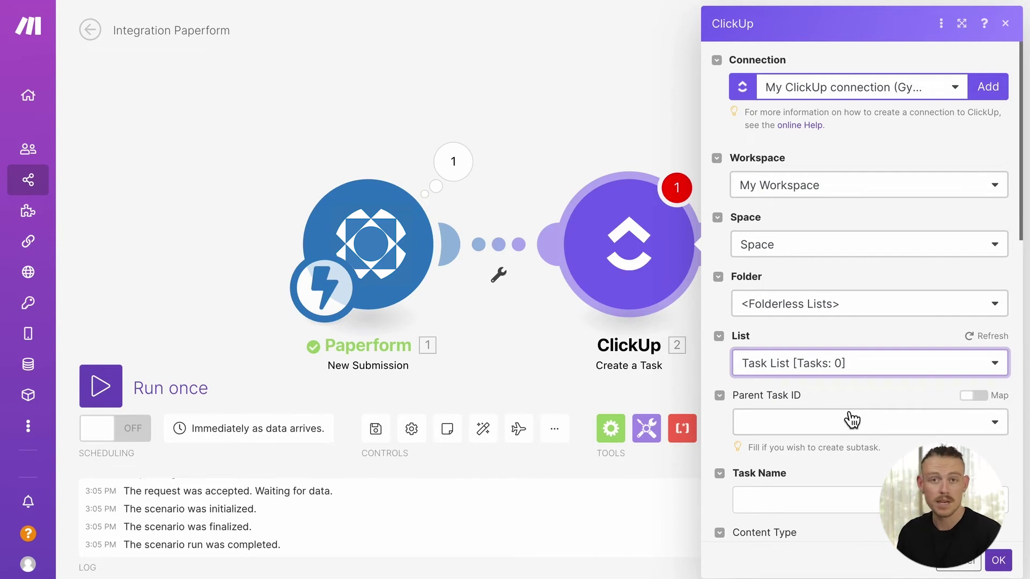
pyautogui.scroll(-3, 851, 420)
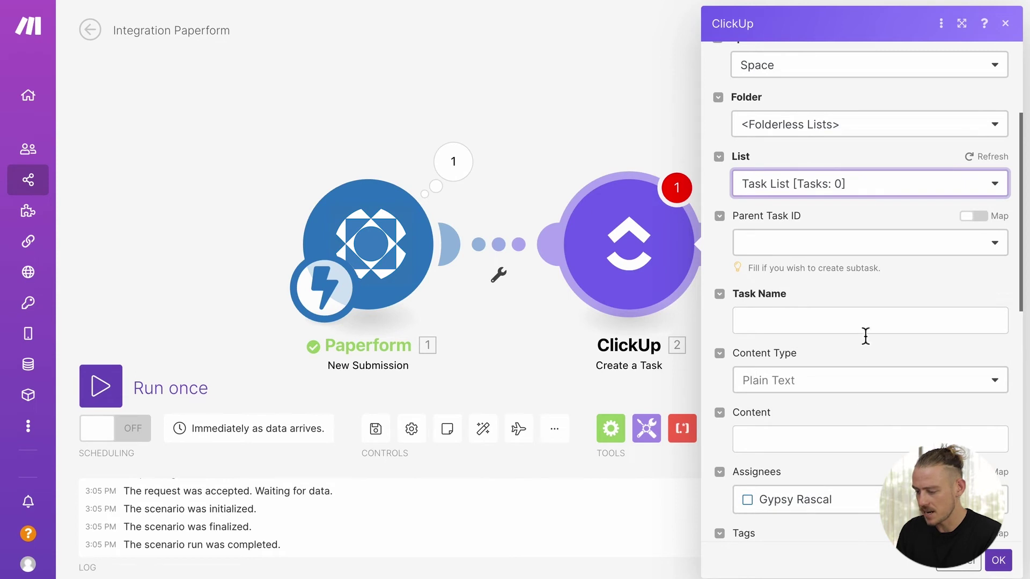
# Step: Map the aq3ad project name answer into the ClickUp Task Name
pyautogui.click(864, 323)
pyautogui.click(546, 188)
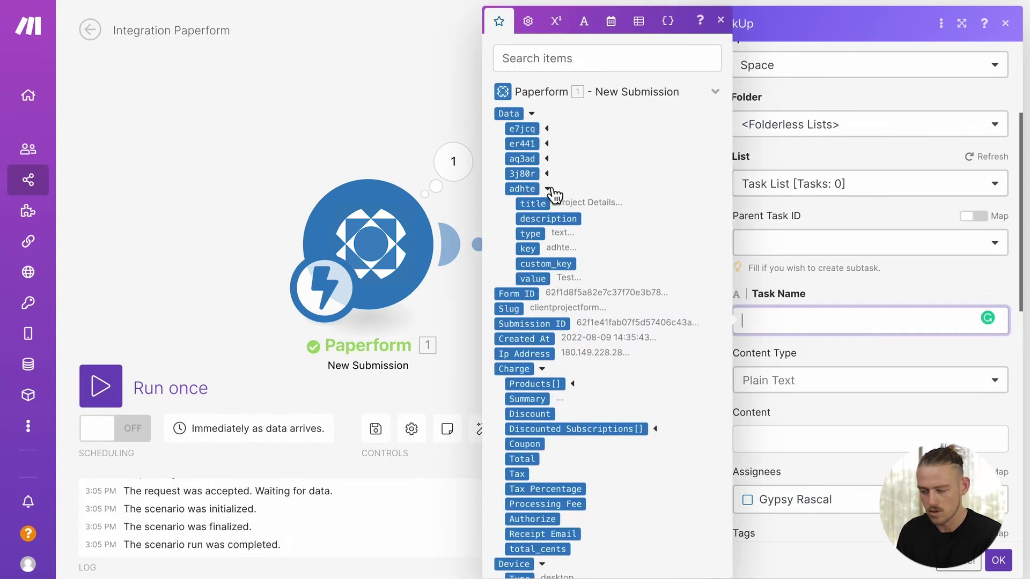
pyautogui.click(547, 173)
pyautogui.click(547, 158)
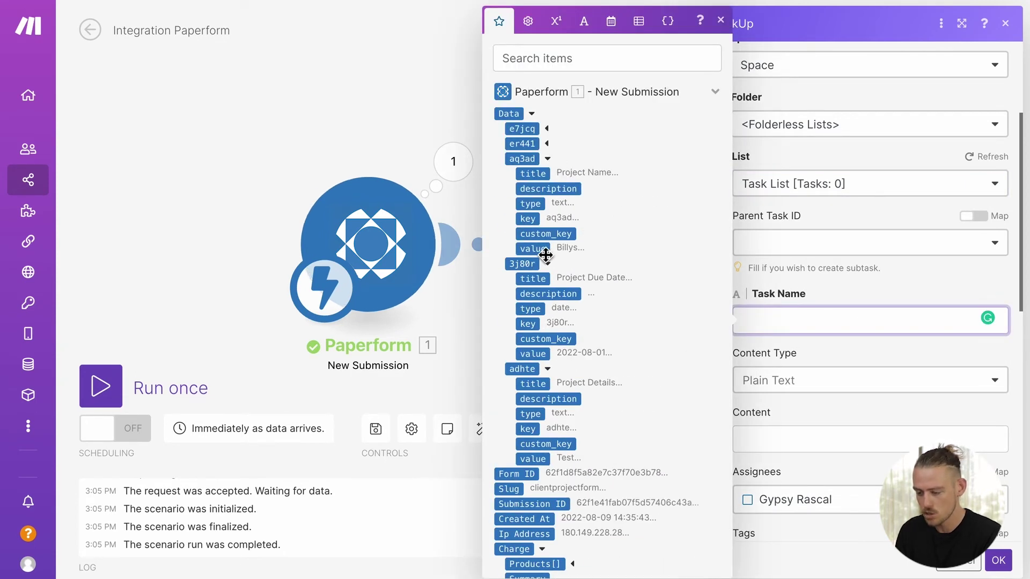
pyautogui.click(533, 249)
pyautogui.click(866, 418)
pyautogui.scroll(-3, 867, 423)
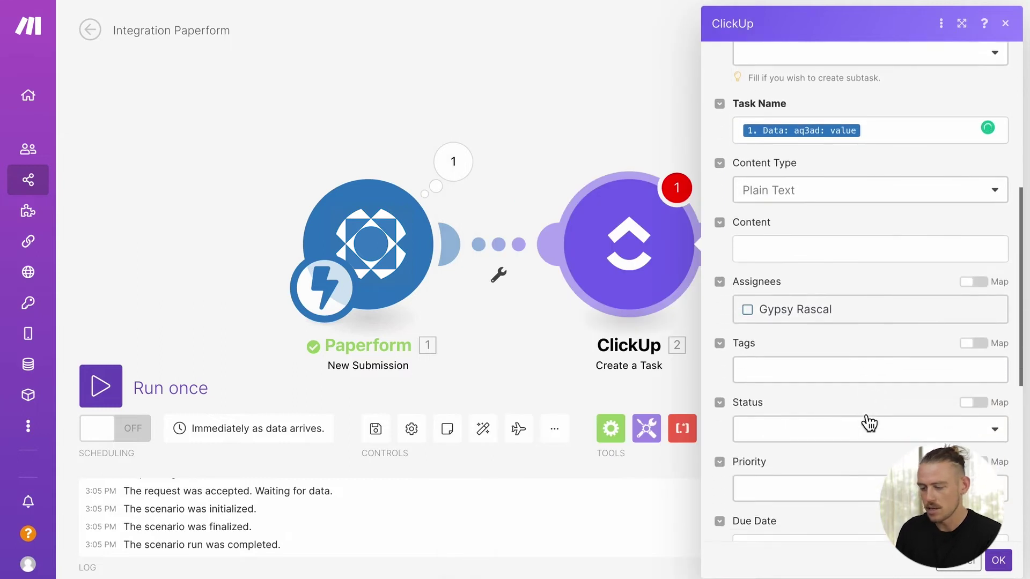
# Step: Switch Tags to Map mode and fill it with the e7jcq respondent name value
pyautogui.click(837, 337)
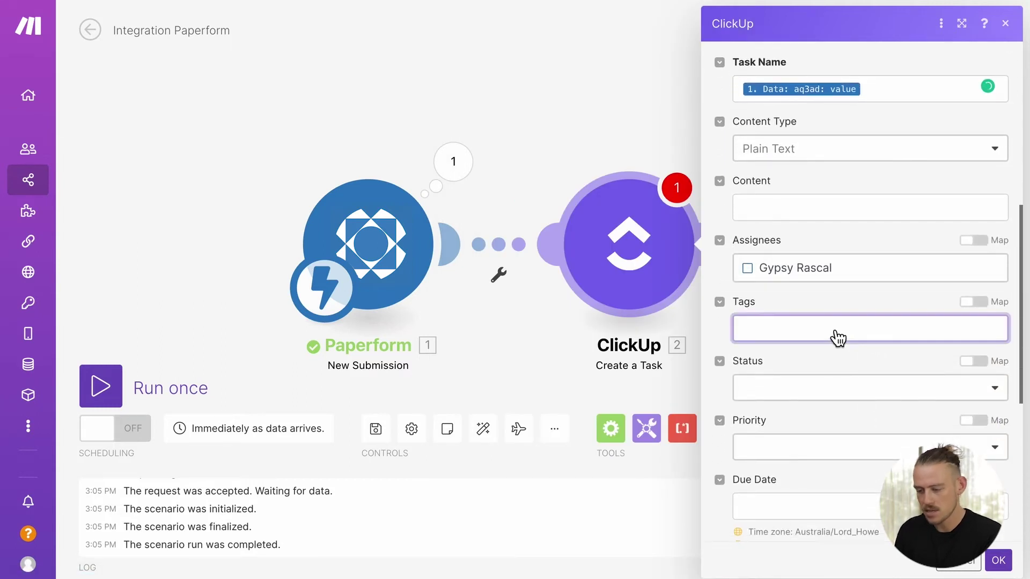
pyautogui.click(972, 302)
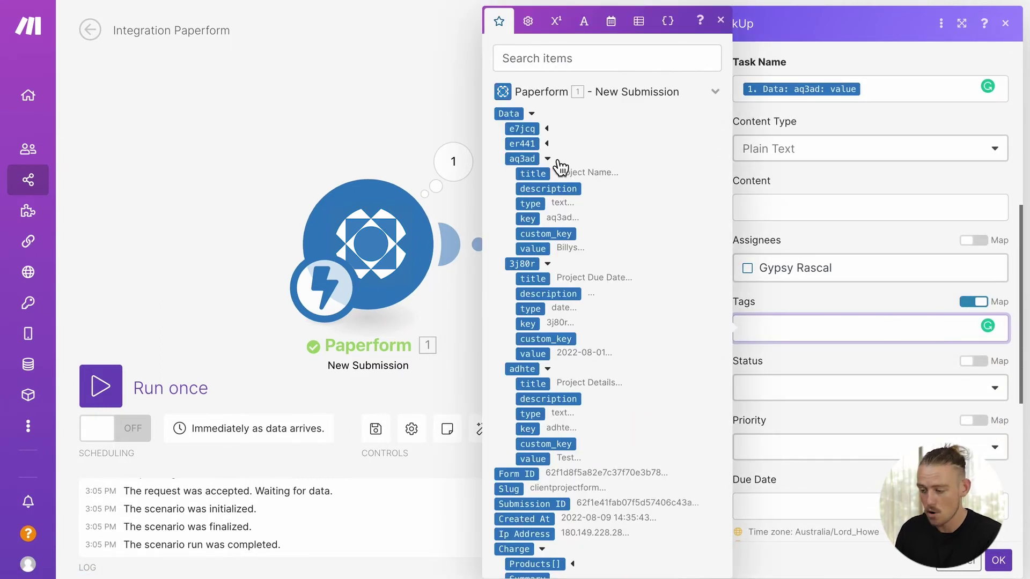
pyautogui.click(547, 143)
pyautogui.click(547, 129)
pyautogui.moveTo(545, 222); pyautogui.dragTo(794, 328)
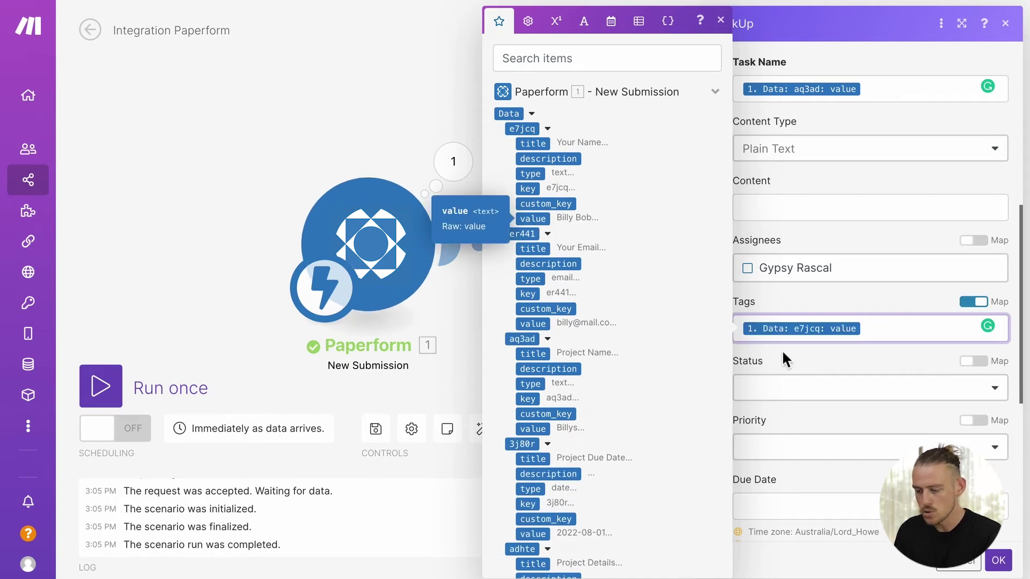
pyautogui.scroll(-3, 855, 368)
# Step: Map the 3j80r project due date into Due Date and close the ClickUp settings
pyautogui.click(853, 363)
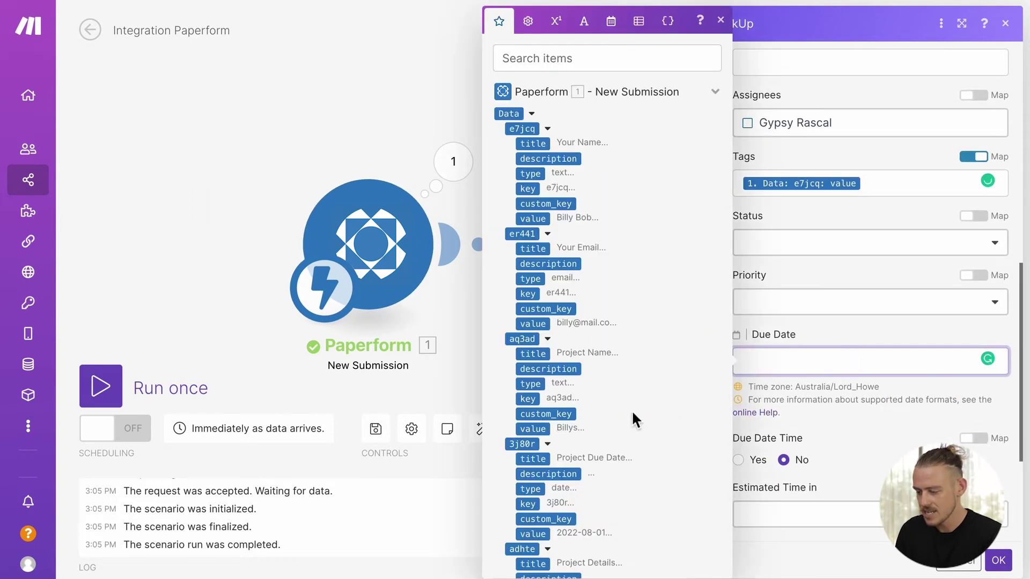
pyautogui.scroll(-2, 590, 423)
pyautogui.click(533, 429)
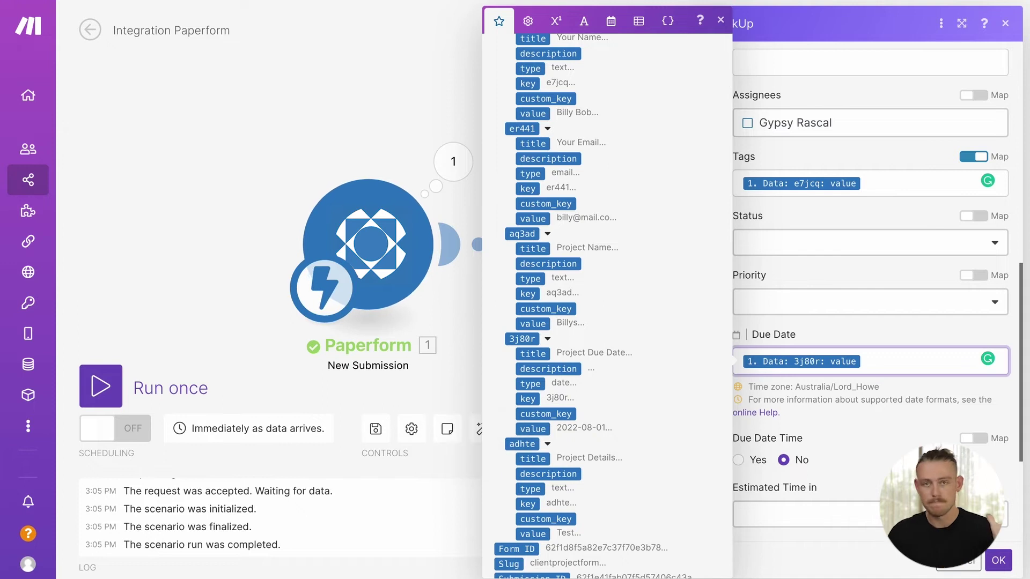
pyautogui.click(998, 560)
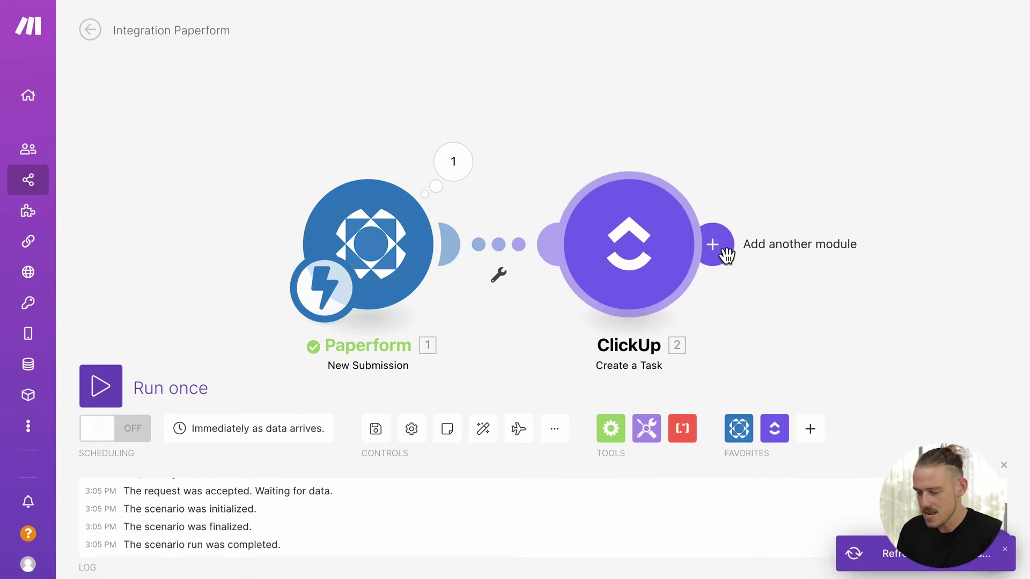
# Step: Place a Flow Control Router on the link between Paperform and ClickUp
pyautogui.click(726, 255)
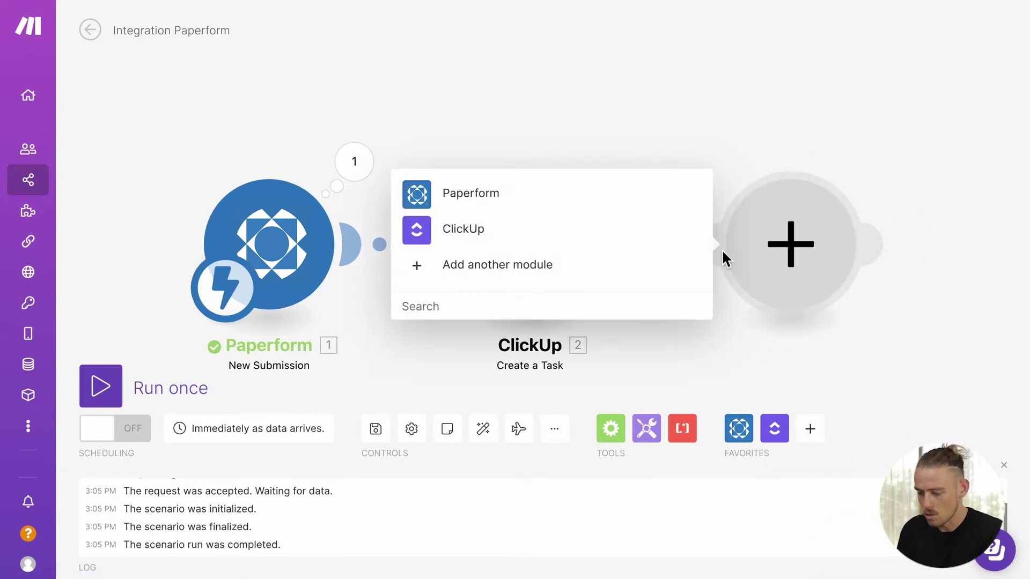
pyautogui.click(670, 139)
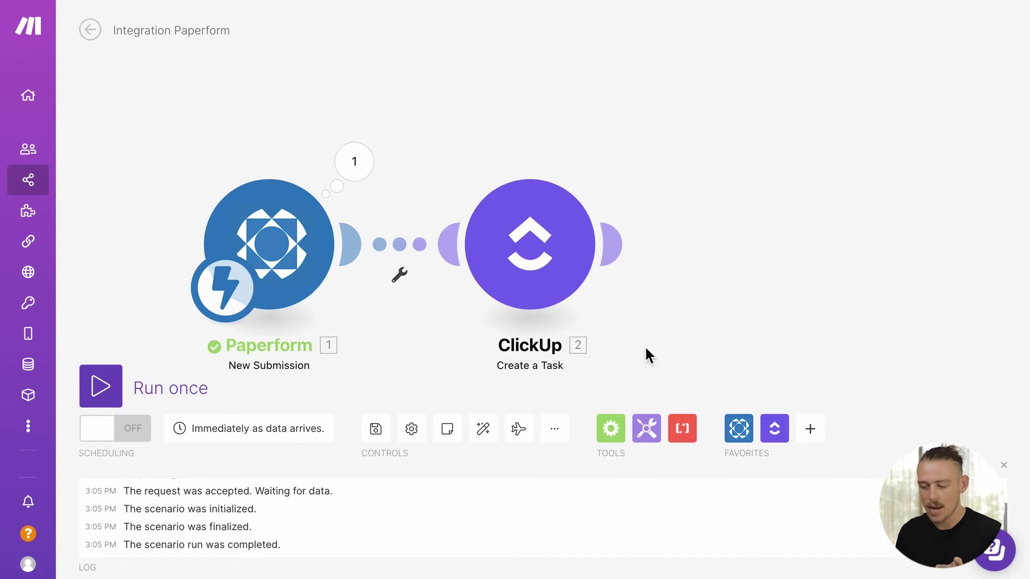
pyautogui.click(614, 431)
pyautogui.click(691, 233)
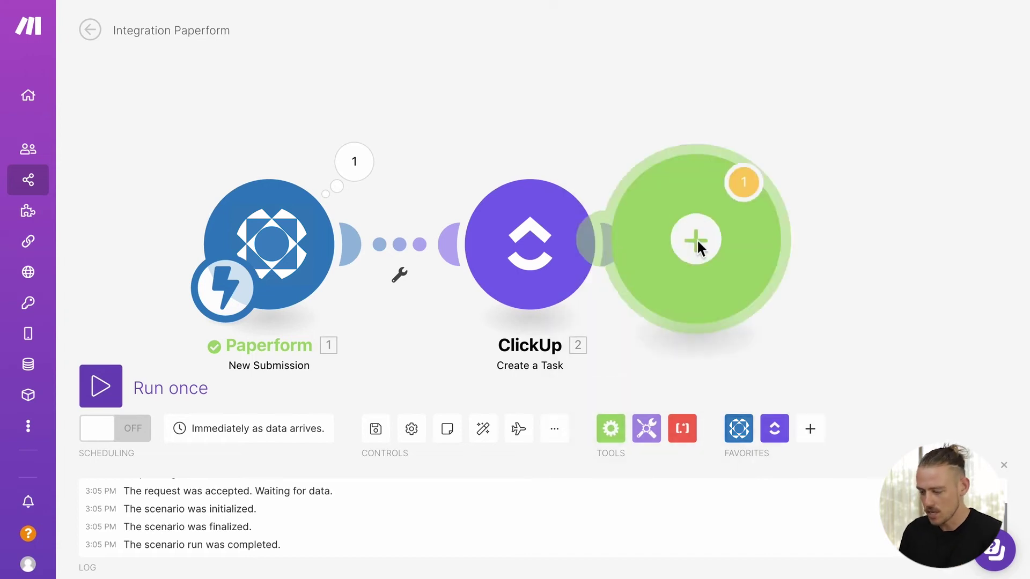
pyautogui.moveTo(700, 246); pyautogui.dragTo(467, 250)
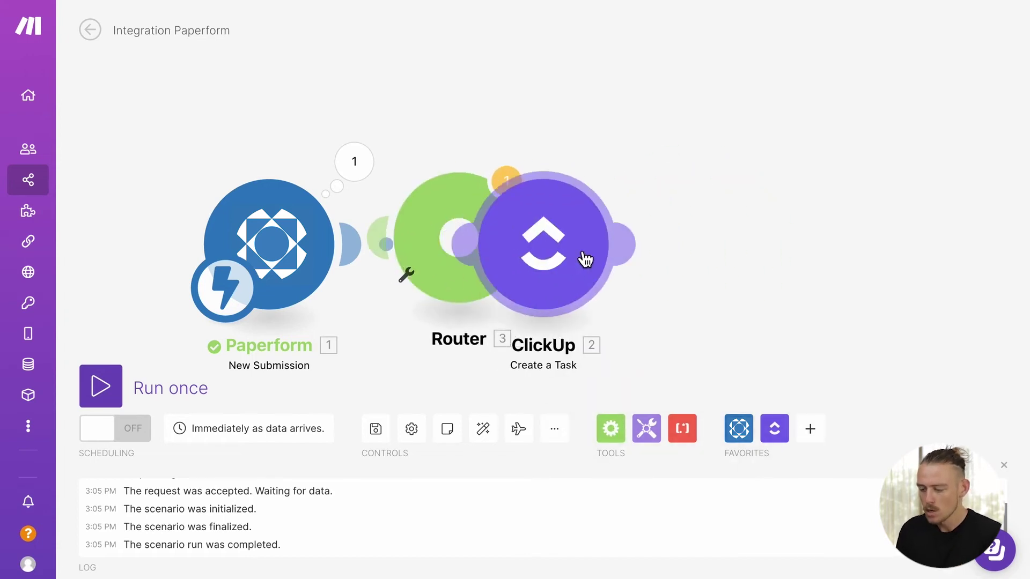
# Step: Unlink ClickUp from the Router and move the ClickUp module up onto its own branch
pyautogui.rightClick(630, 260)
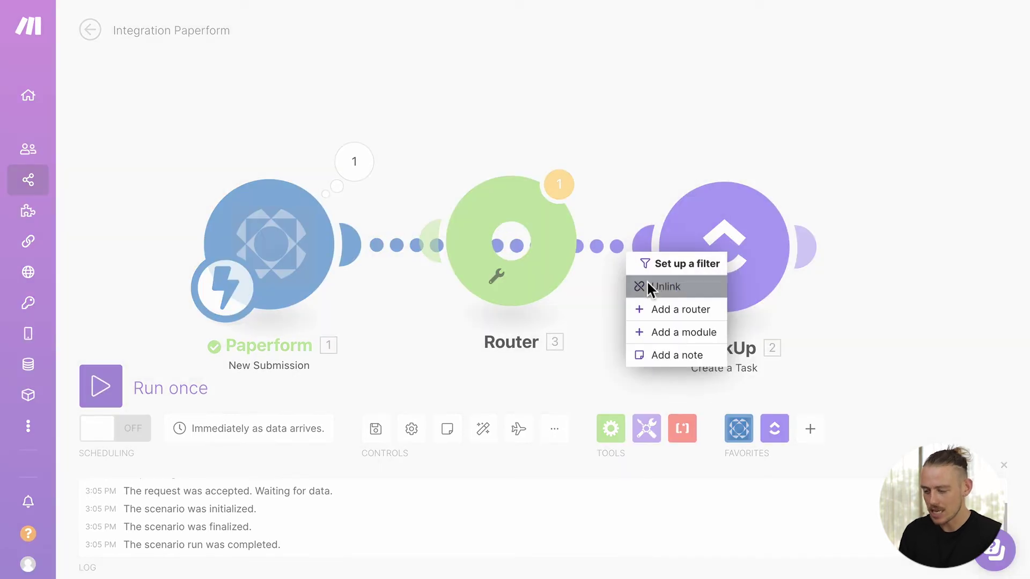
pyautogui.click(646, 284)
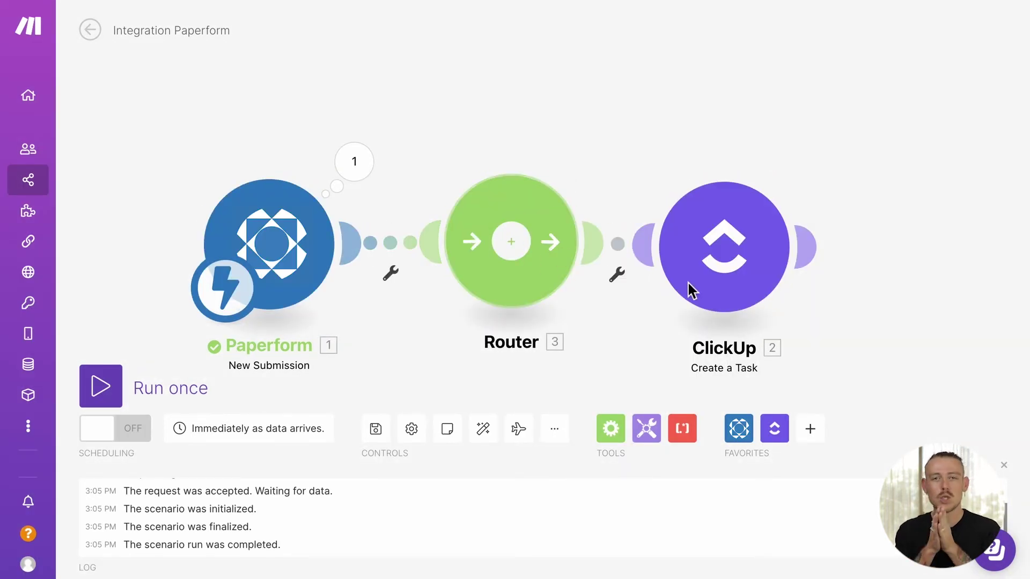
pyautogui.moveTo(719, 266); pyautogui.dragTo(691, 113)
# Step: Add a Pipedrive CRM Create a Person module on a second Router branch
pyautogui.click(529, 246)
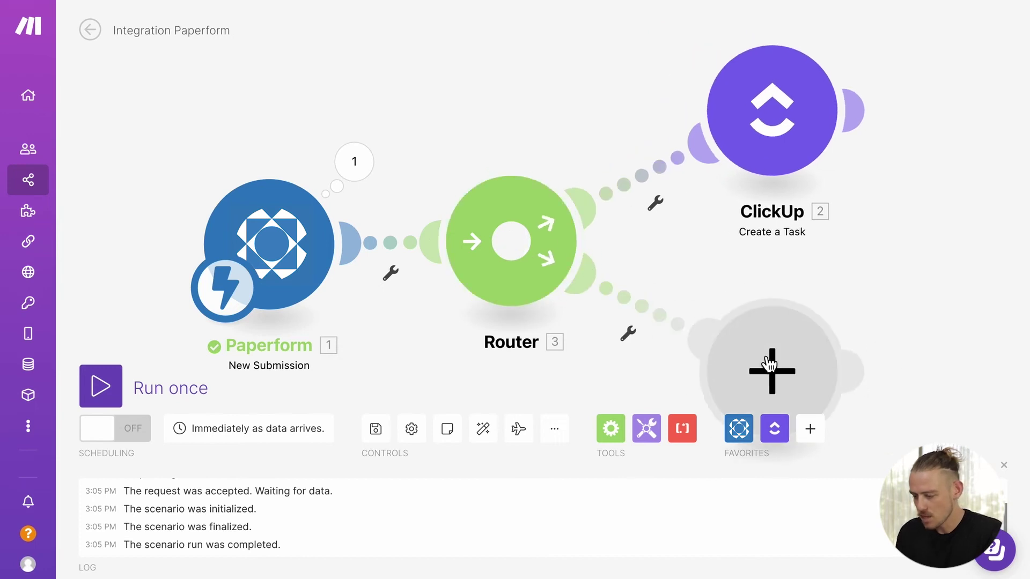
pyautogui.click(770, 364)
pyautogui.write('pipe')
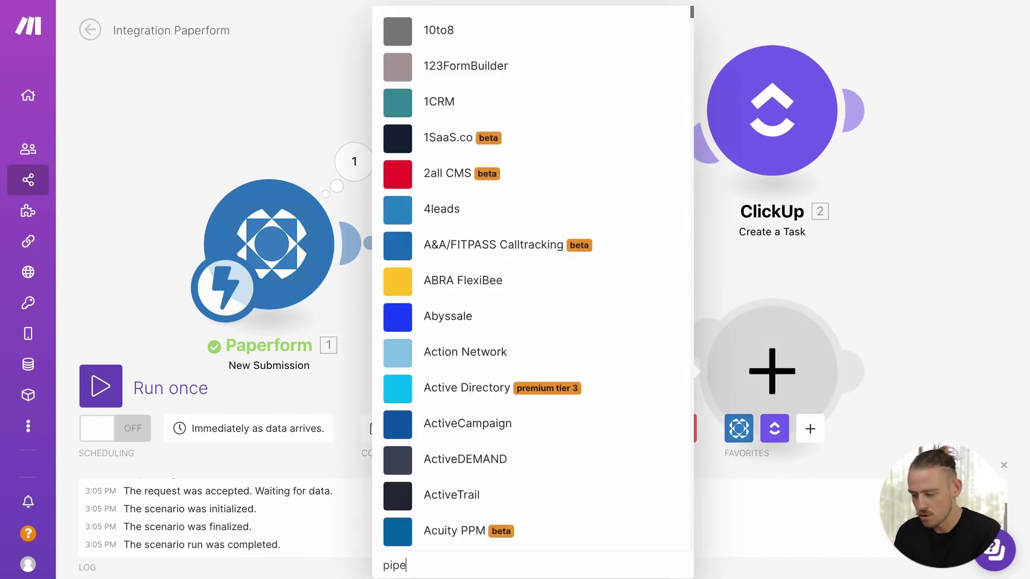
pyautogui.write('drive')
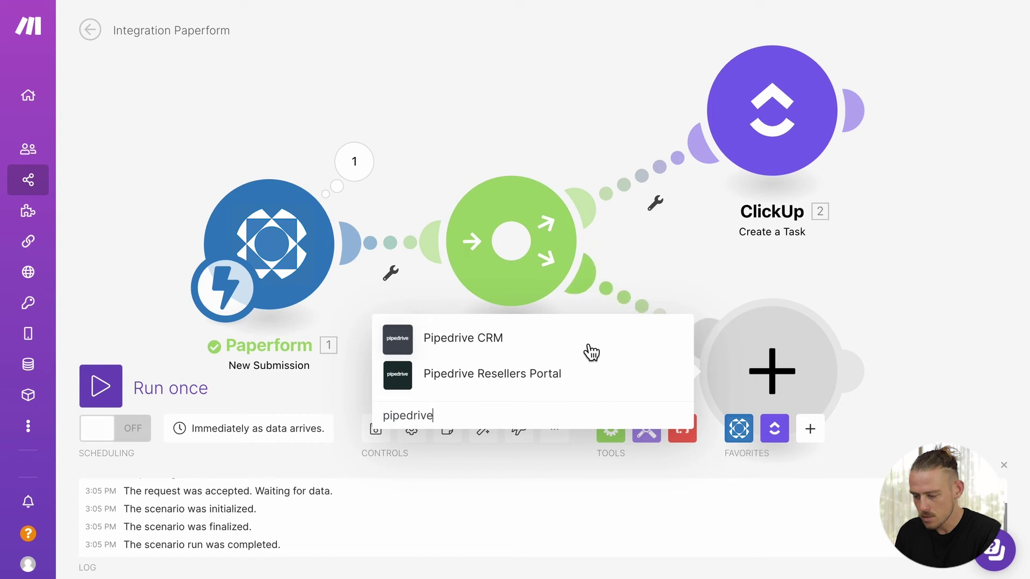
pyautogui.click(590, 350)
pyautogui.scroll(-10, 593, 349)
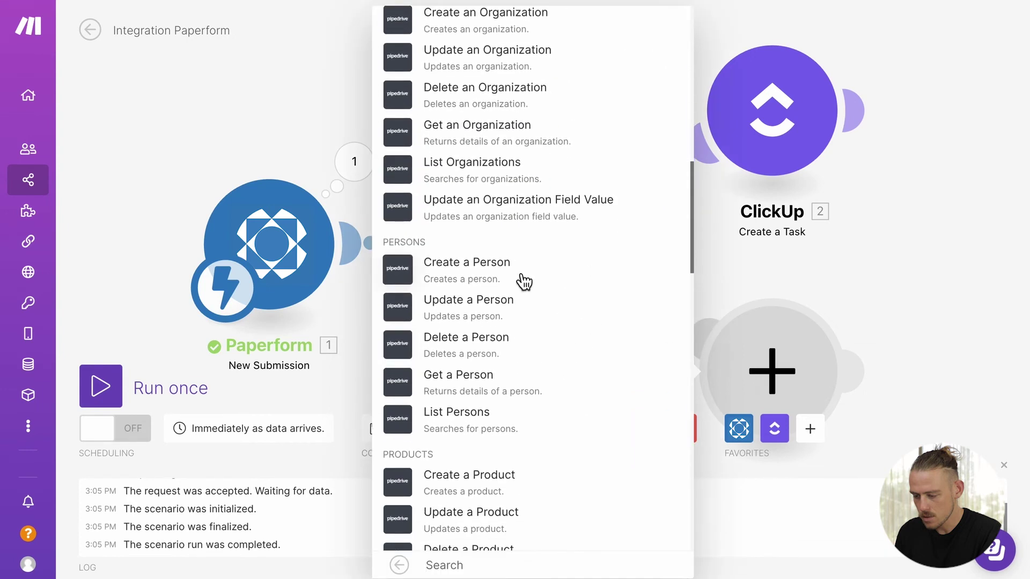
pyautogui.click(524, 279)
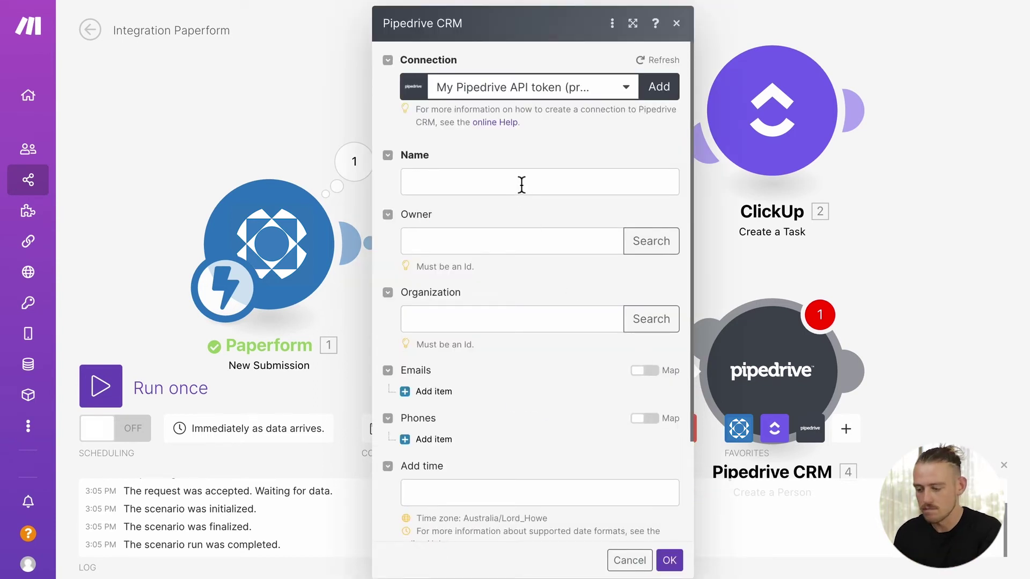
# Step: Map the e7jcq answer value into the person's Name
pyautogui.click(521, 183)
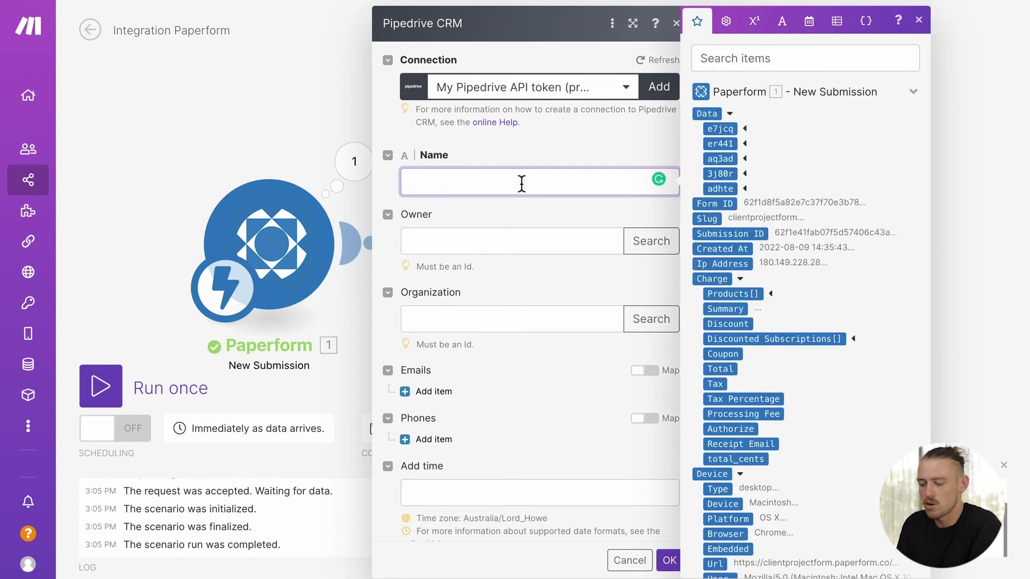
pyautogui.click(746, 129)
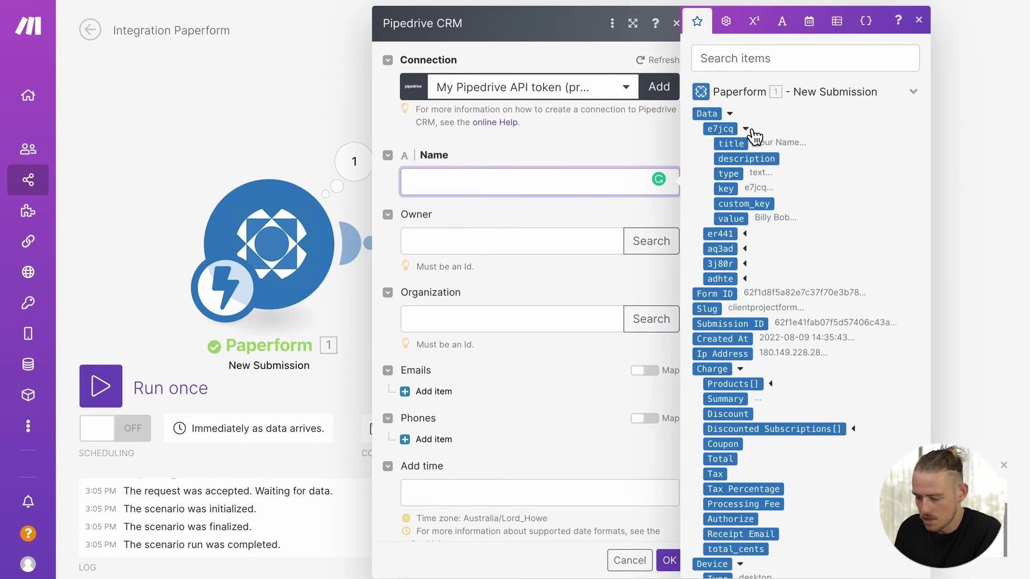
pyautogui.click(740, 220)
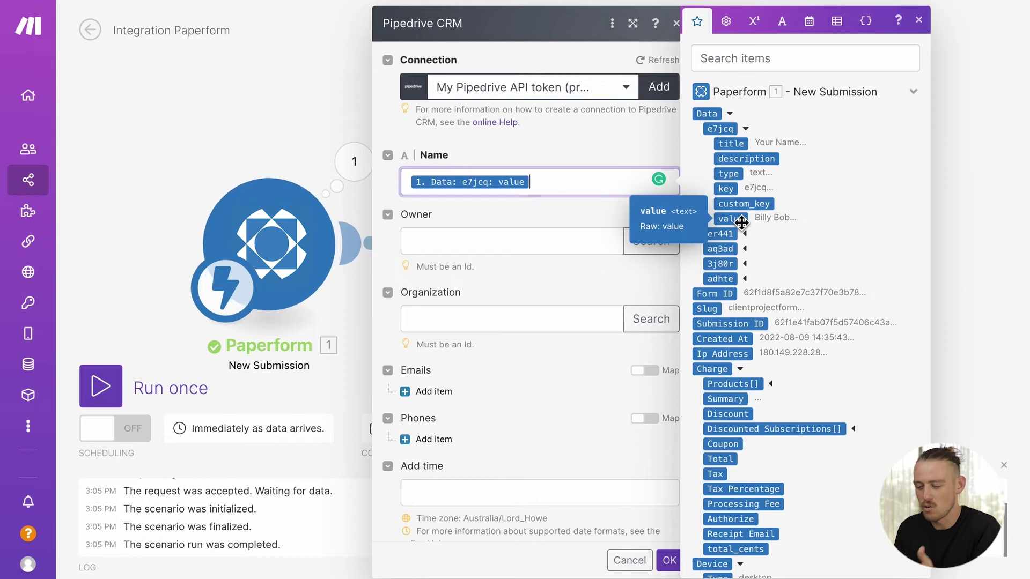
pyautogui.click(524, 282)
pyautogui.scroll(-3, 524, 285)
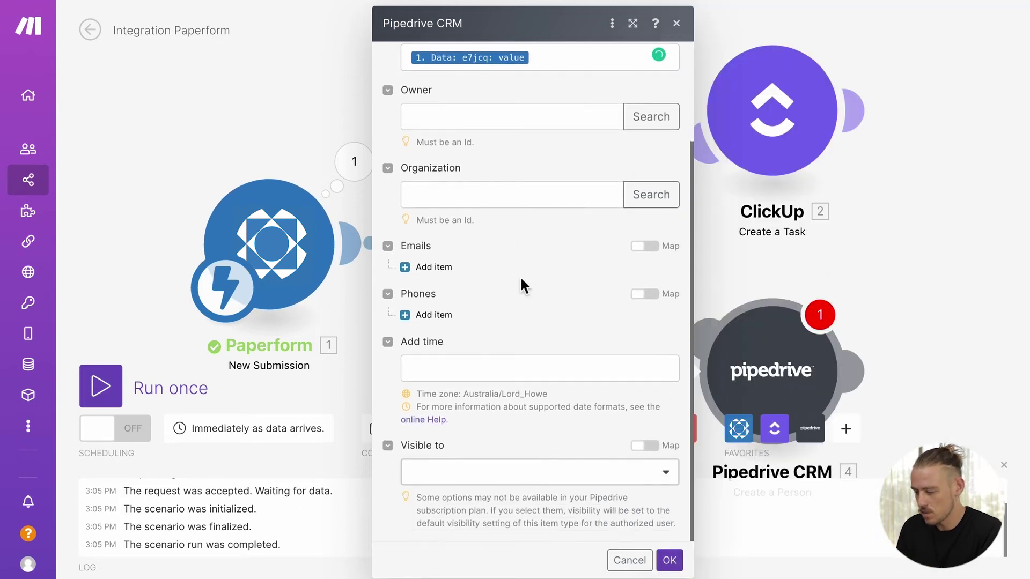
pyautogui.scroll(-2, 524, 285)
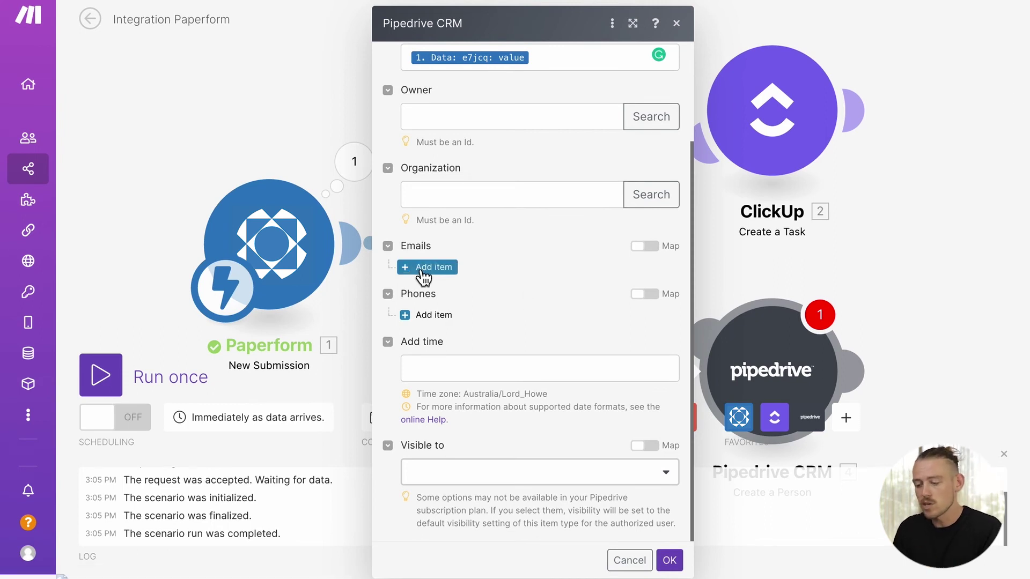
# Step: Switch Emails to Map mode, fill it with the er441 answer value, and confirm with OK
pyautogui.click(423, 268)
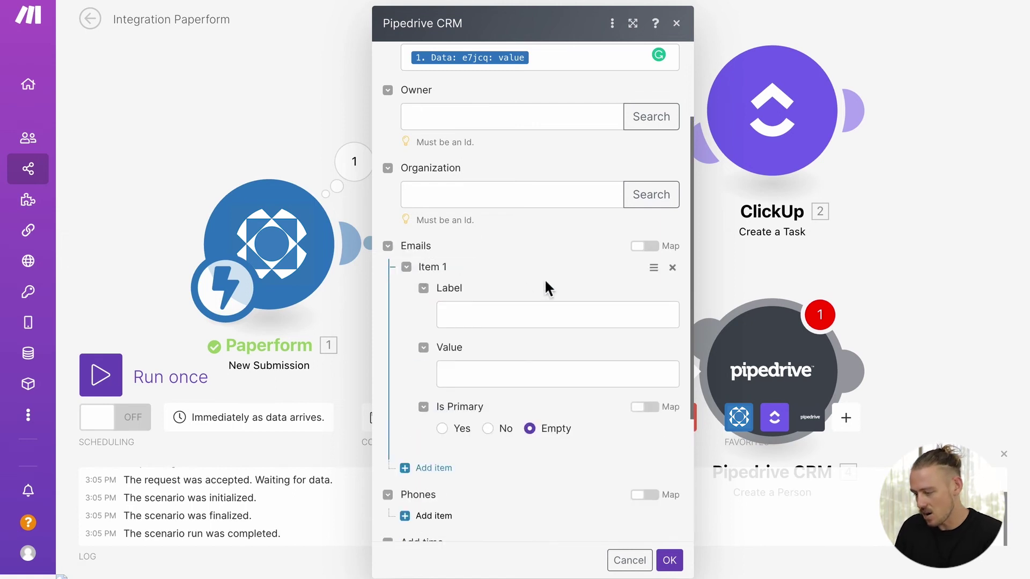
pyautogui.click(645, 247)
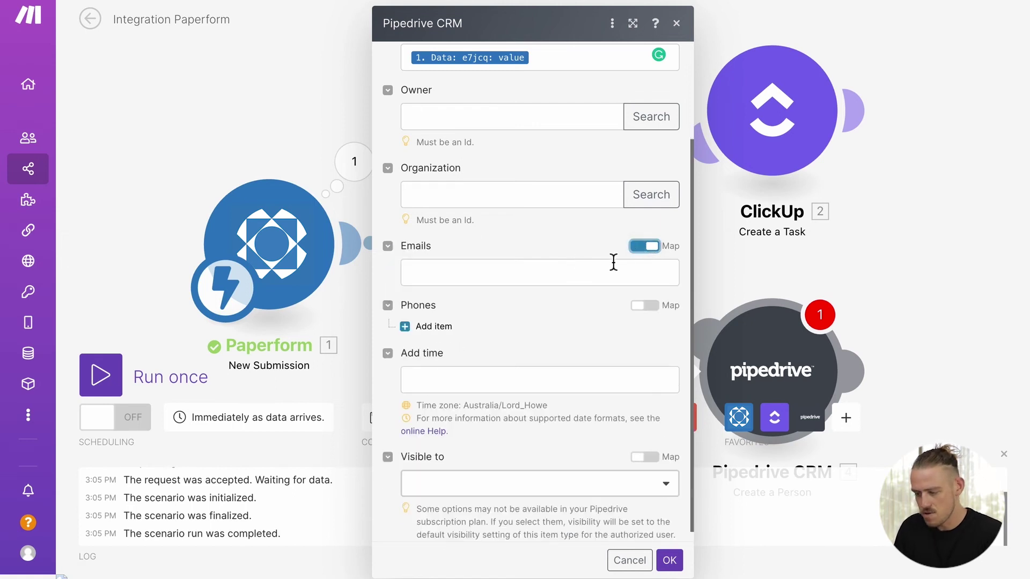
pyautogui.click(588, 274)
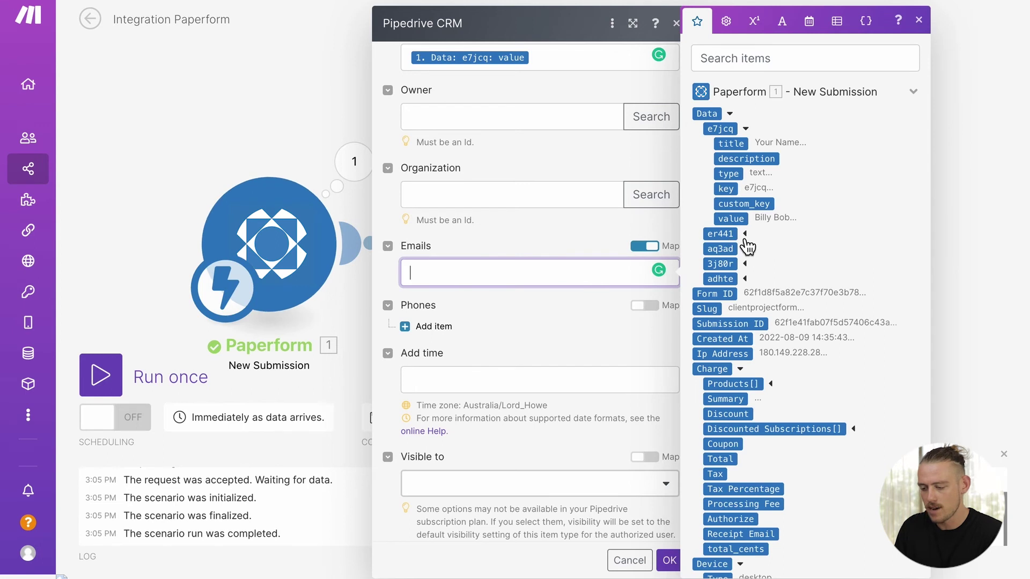
pyautogui.click(748, 239)
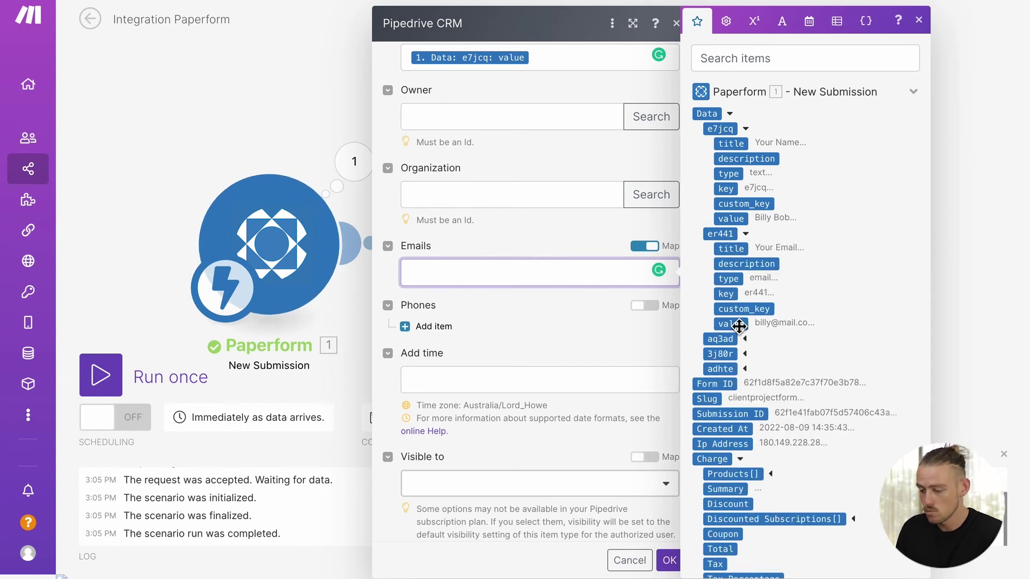
pyautogui.click(739, 324)
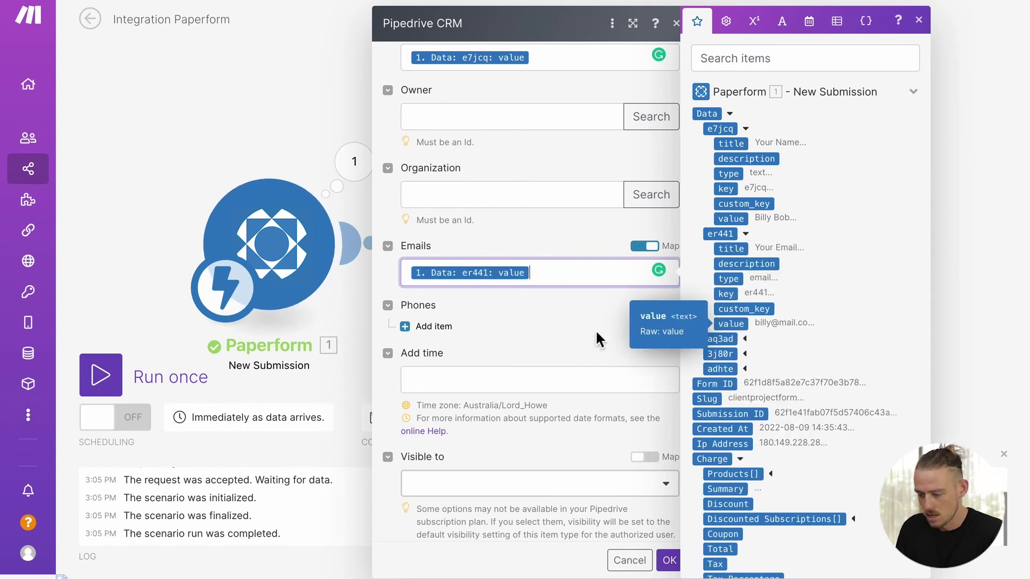
pyautogui.click(575, 329)
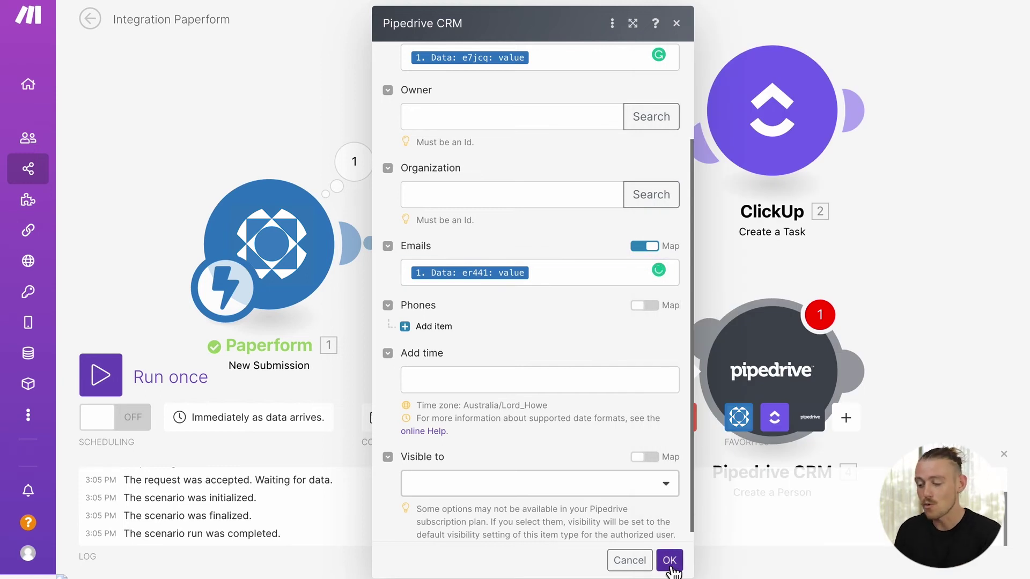
pyautogui.click(669, 561)
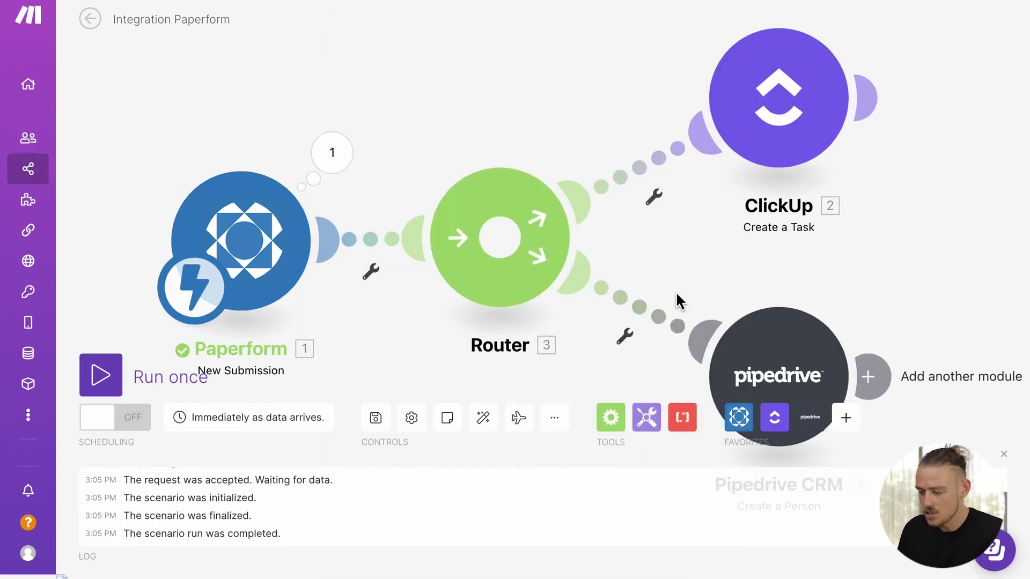
# Step: Run the scenario once and submit another entry with respondent details, due 1 August 2022
pyautogui.click(105, 385)
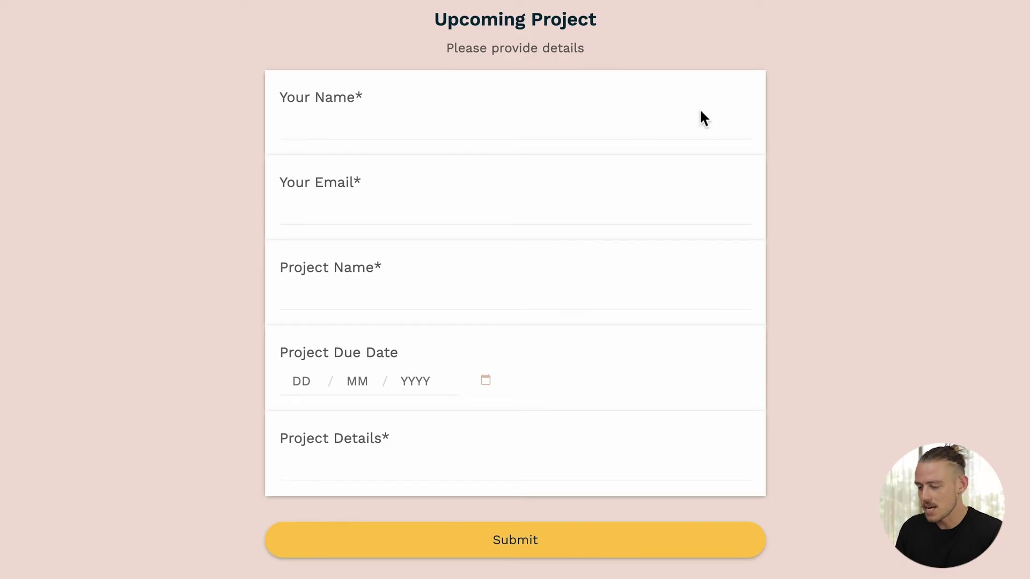
pyautogui.click(636, 129)
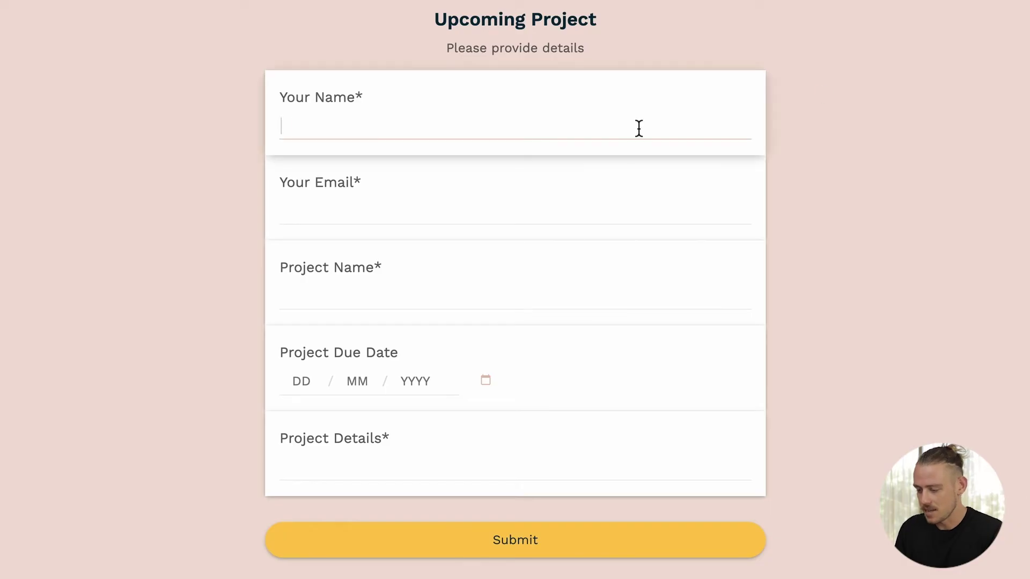
pyautogui.write('Bob Billy')
pyautogui.press('Tab')
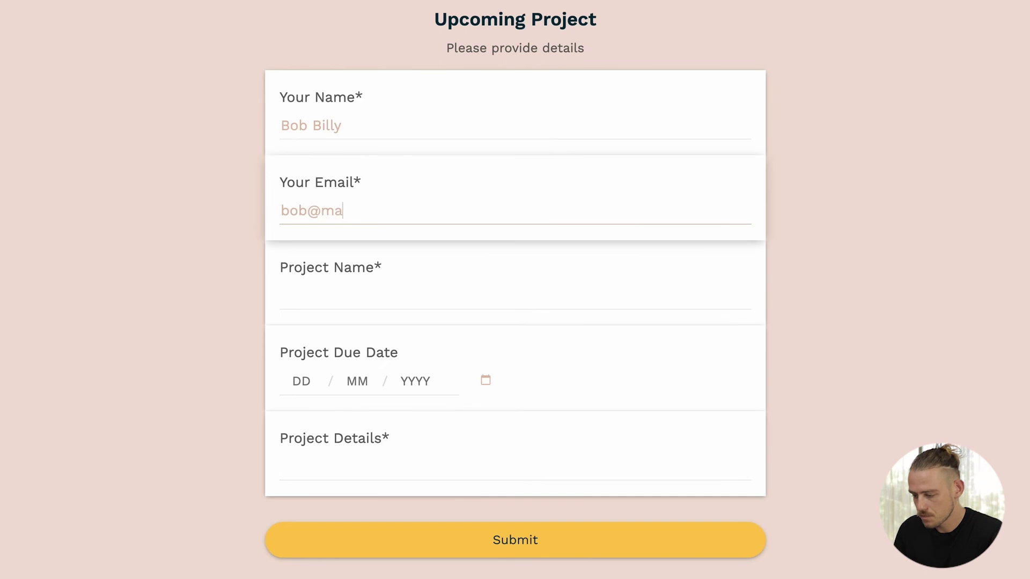
pyautogui.press('Tab')
pyautogui.write('Bob')
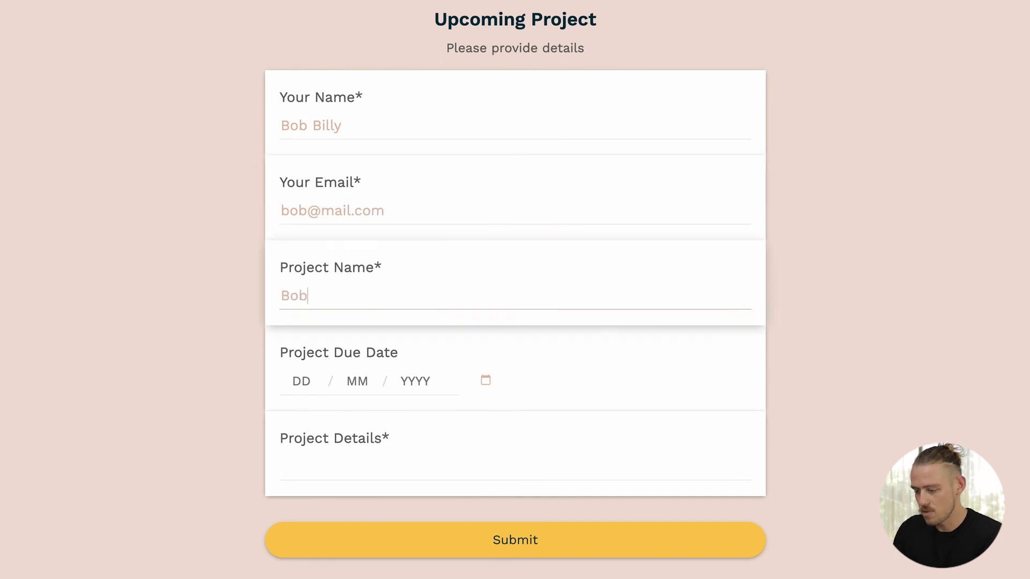
pyautogui.click(487, 382)
pyautogui.click(389, 501)
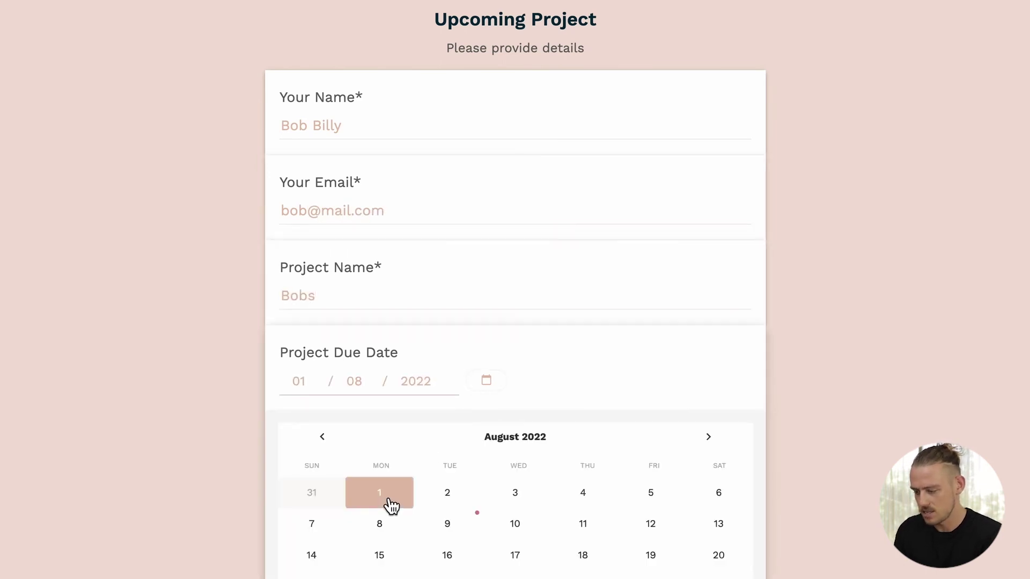
pyautogui.click(396, 477)
pyautogui.write('Test')
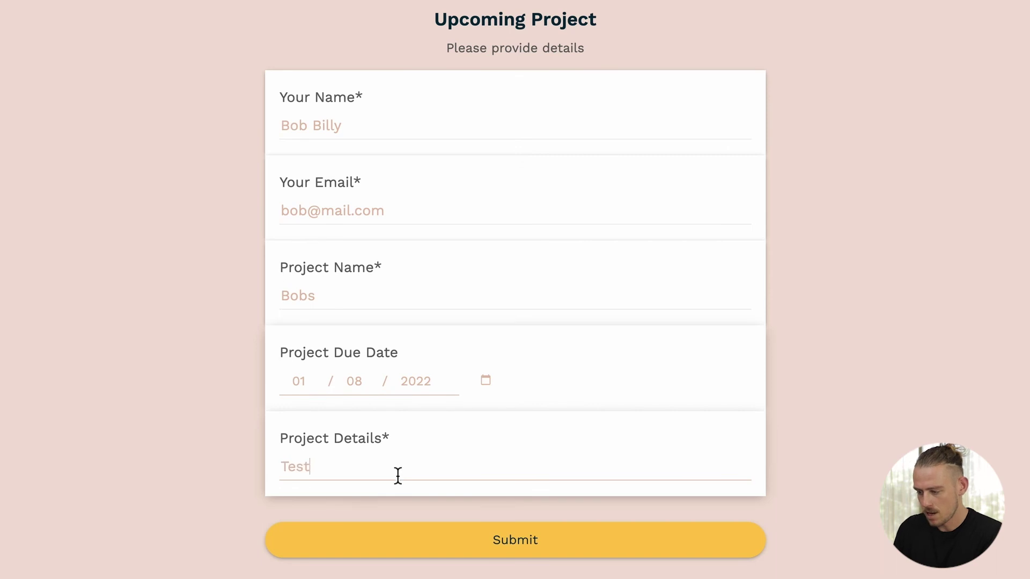
pyautogui.click(406, 539)
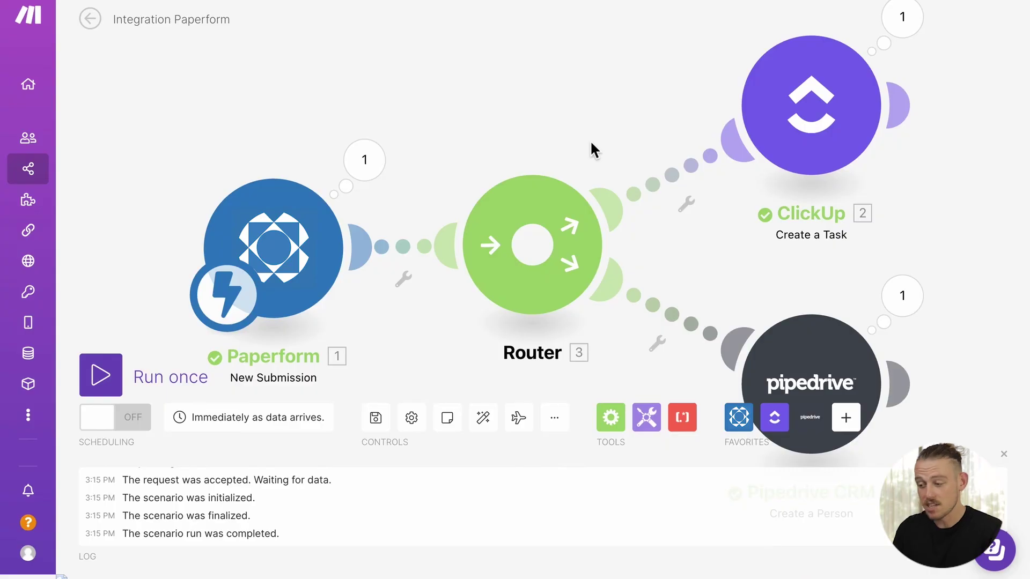
# Step: Review the run bubbles on all four modules, then check ClickUp's Task List for the new task due Aug 1
pyautogui.scroll(-5, 590, 147)
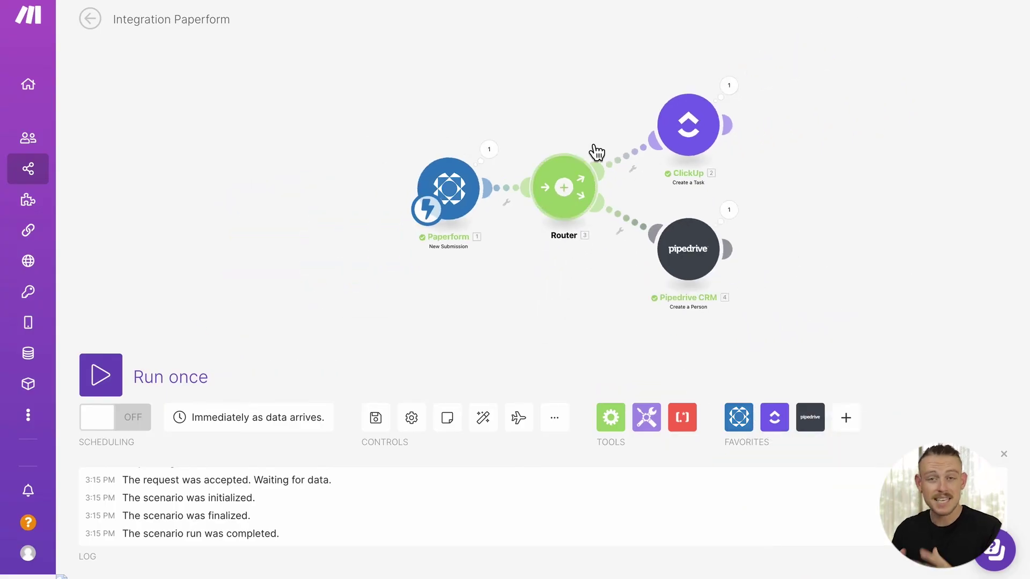
pyautogui.moveTo(800, 186); pyautogui.dragTo(765, 208)
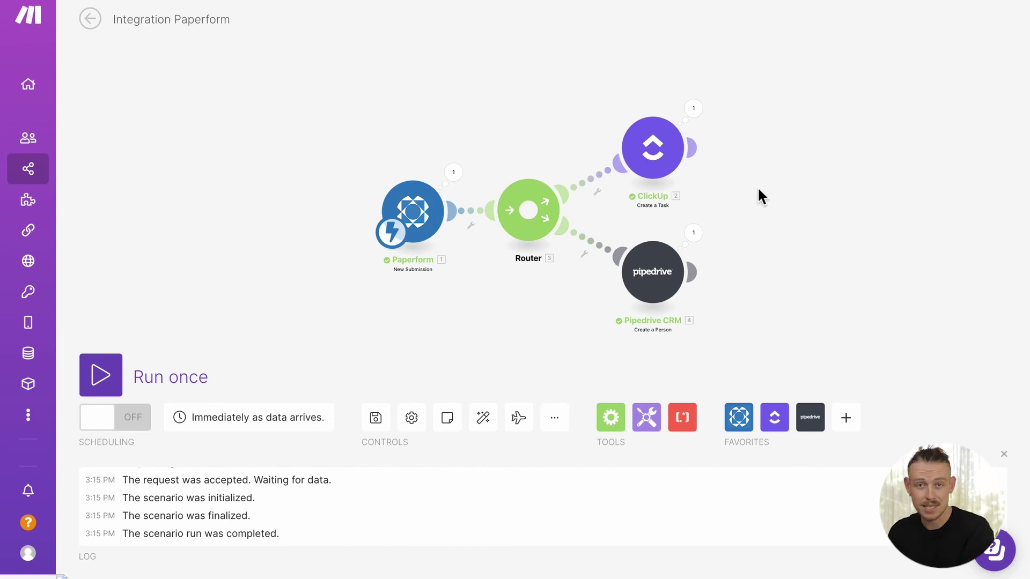
pyautogui.click(522, 1)
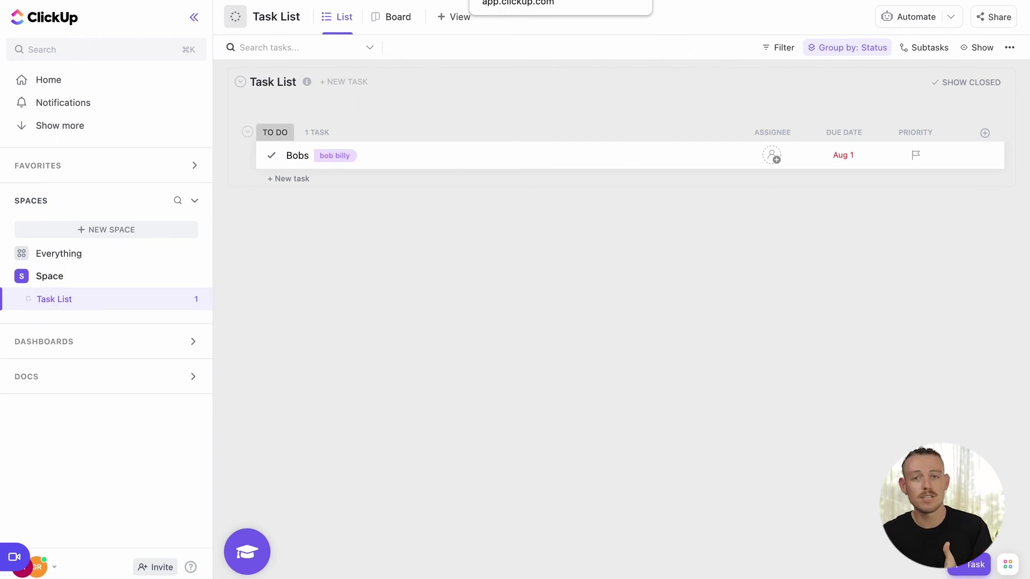
# Step: Check Pipedrive's People list for the new contact marked NEW with a work email
pyautogui.click(692, 1)
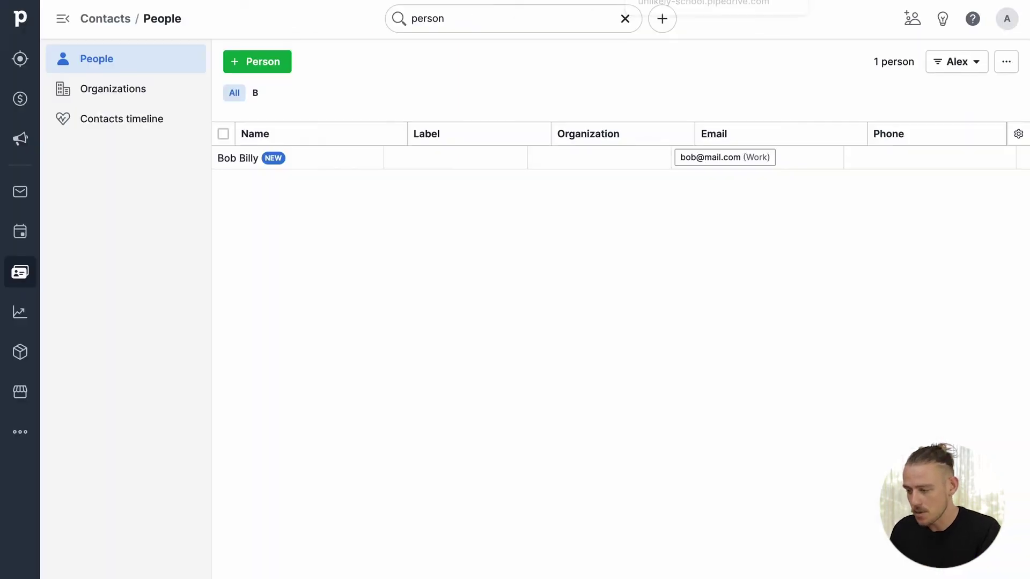